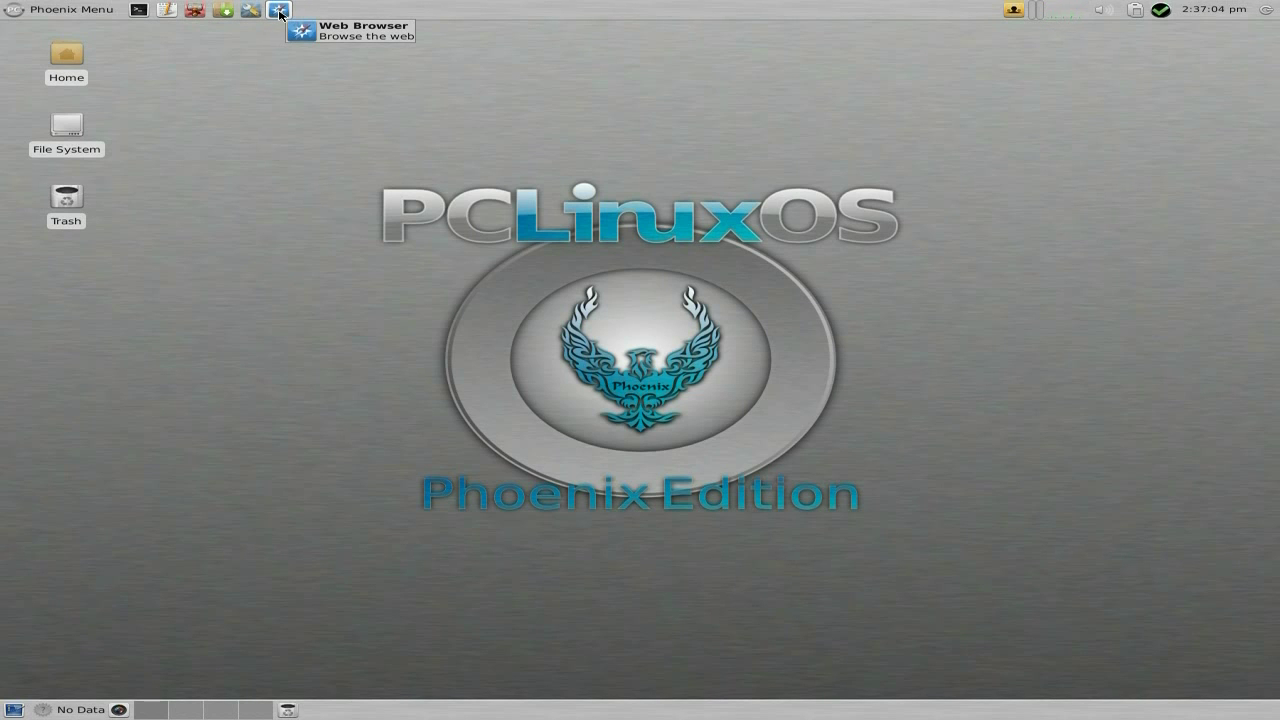
Open the web browser, check the Firefox version in its About window, and close the browser.
{"action": "left_click", "coordinate": [281, 13]}
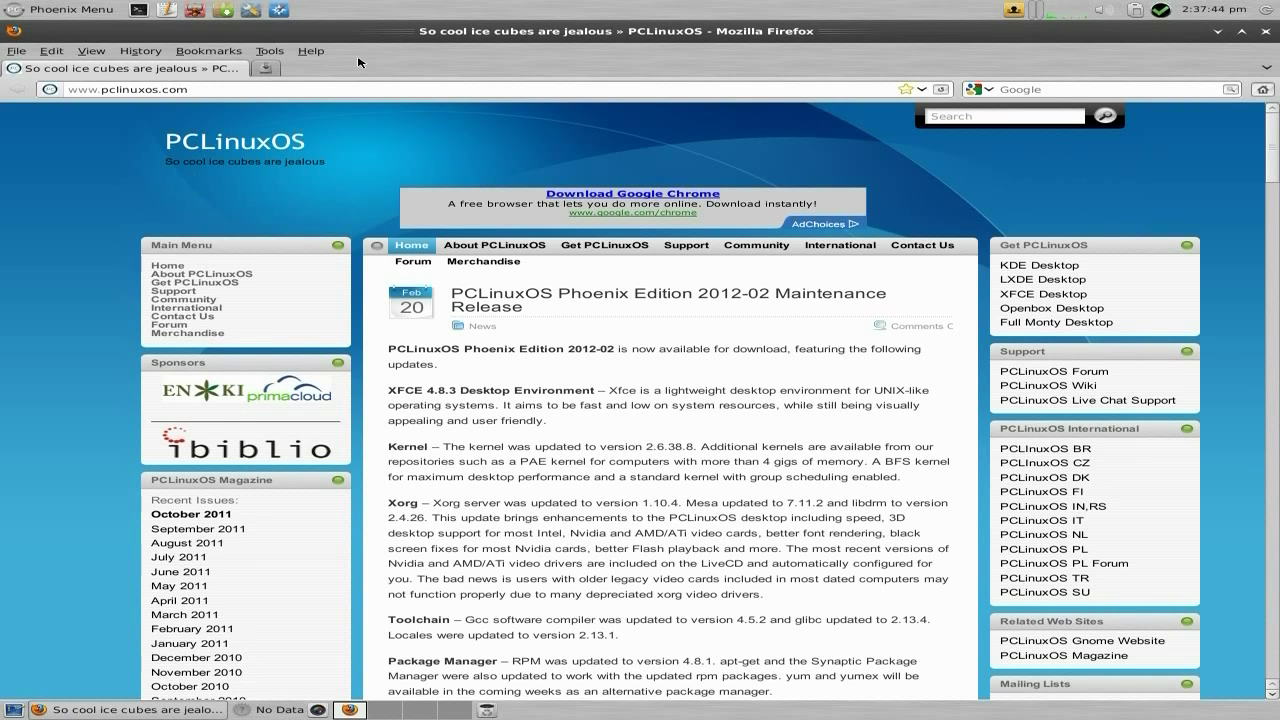
{"action": "left_click", "coordinate": [312, 52]}
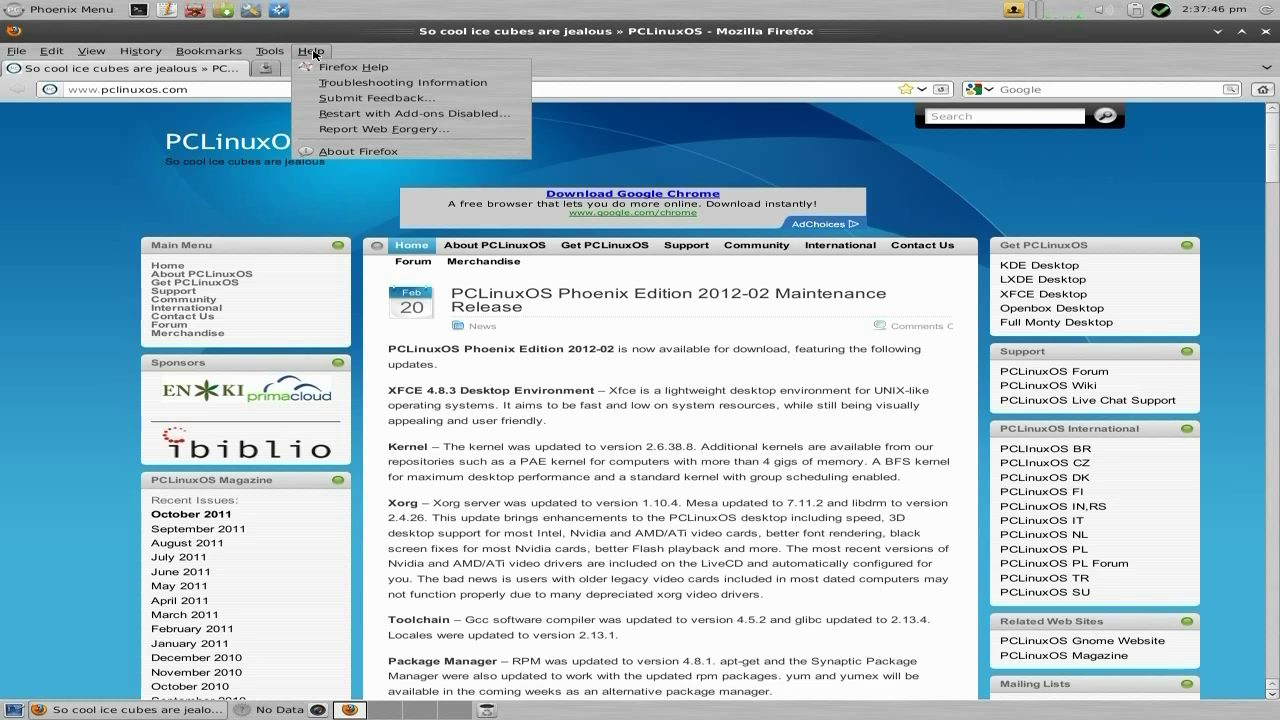
{"action": "left_click", "coordinate": [357, 150]}
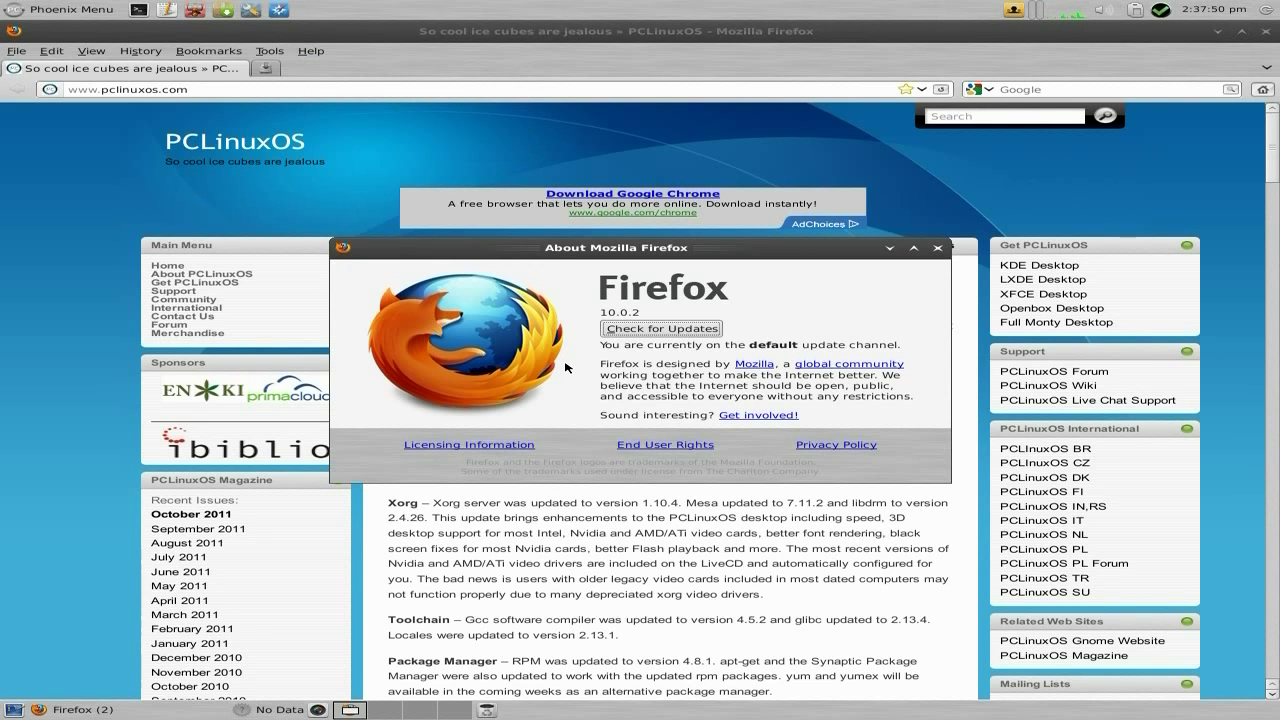
{"action": "left_click", "coordinate": [938, 247]}
{"action": "left_click", "coordinate": [1264, 31]}
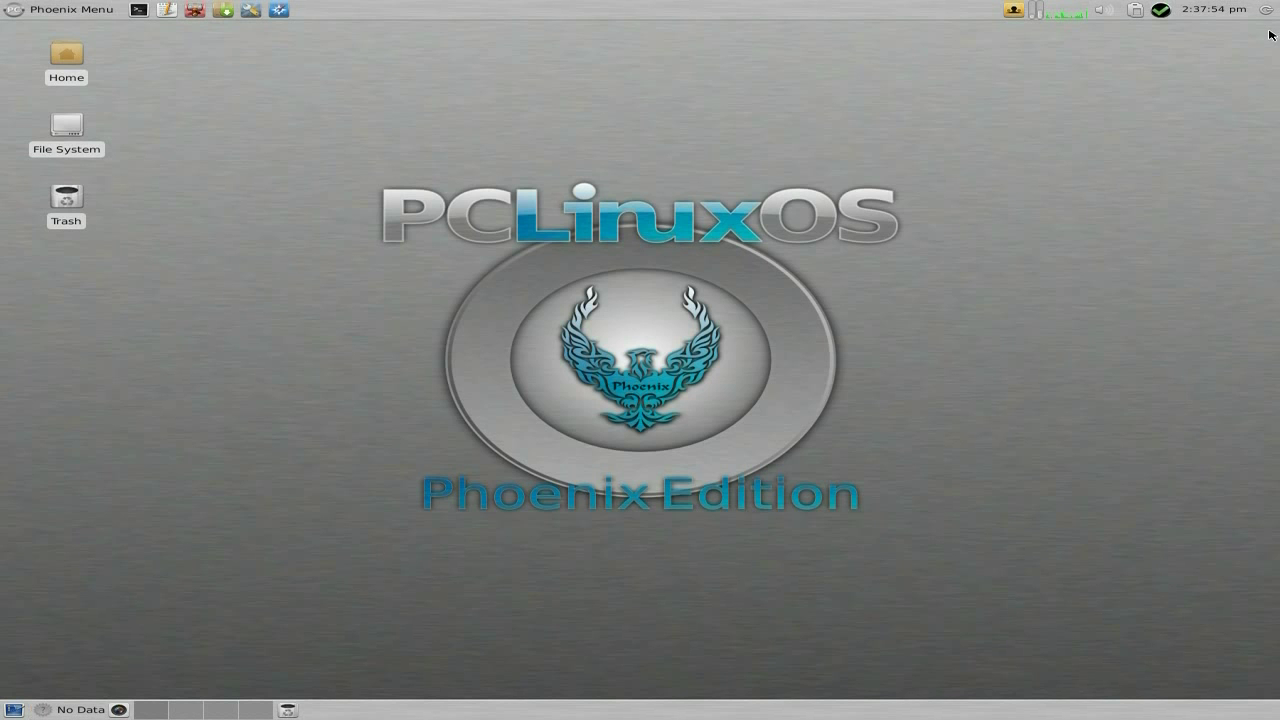
Open the Calendar preferences from the Xfce 4 Settings Manager, view them, and close the Orage windows.
{"action": "left_click", "coordinate": [43, 13]}
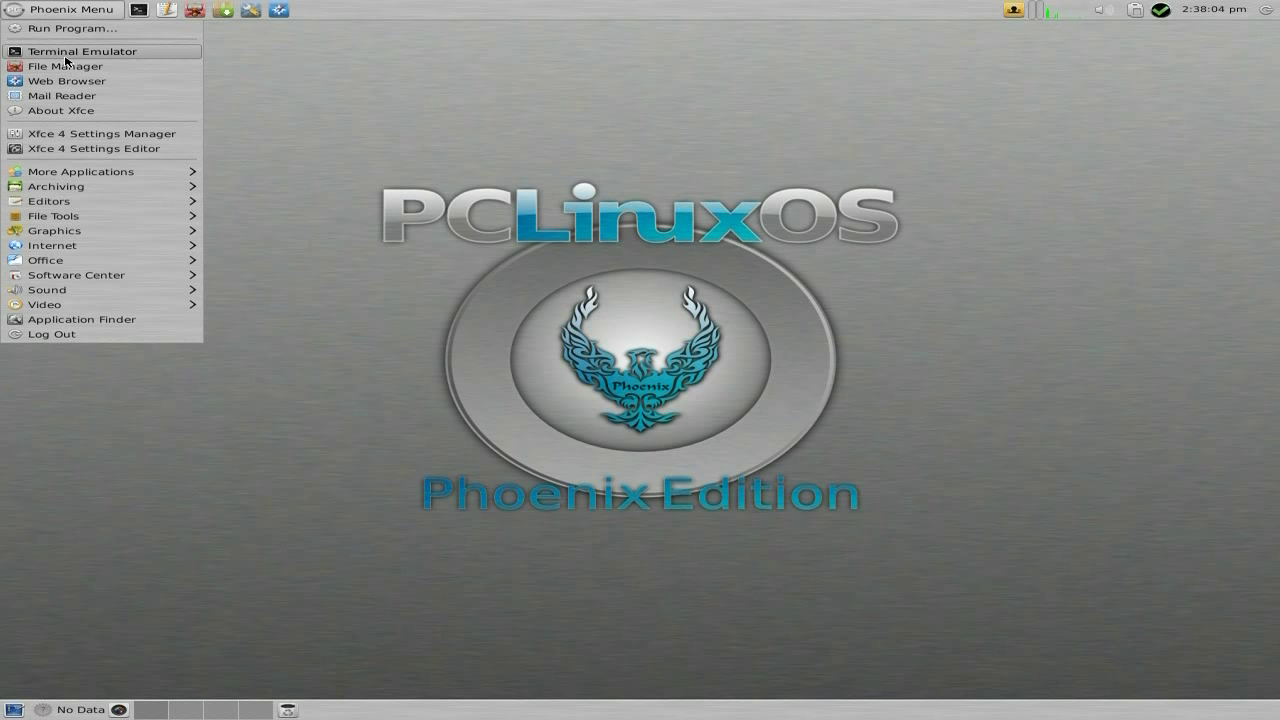
{"action": "left_click", "coordinate": [64, 141]}
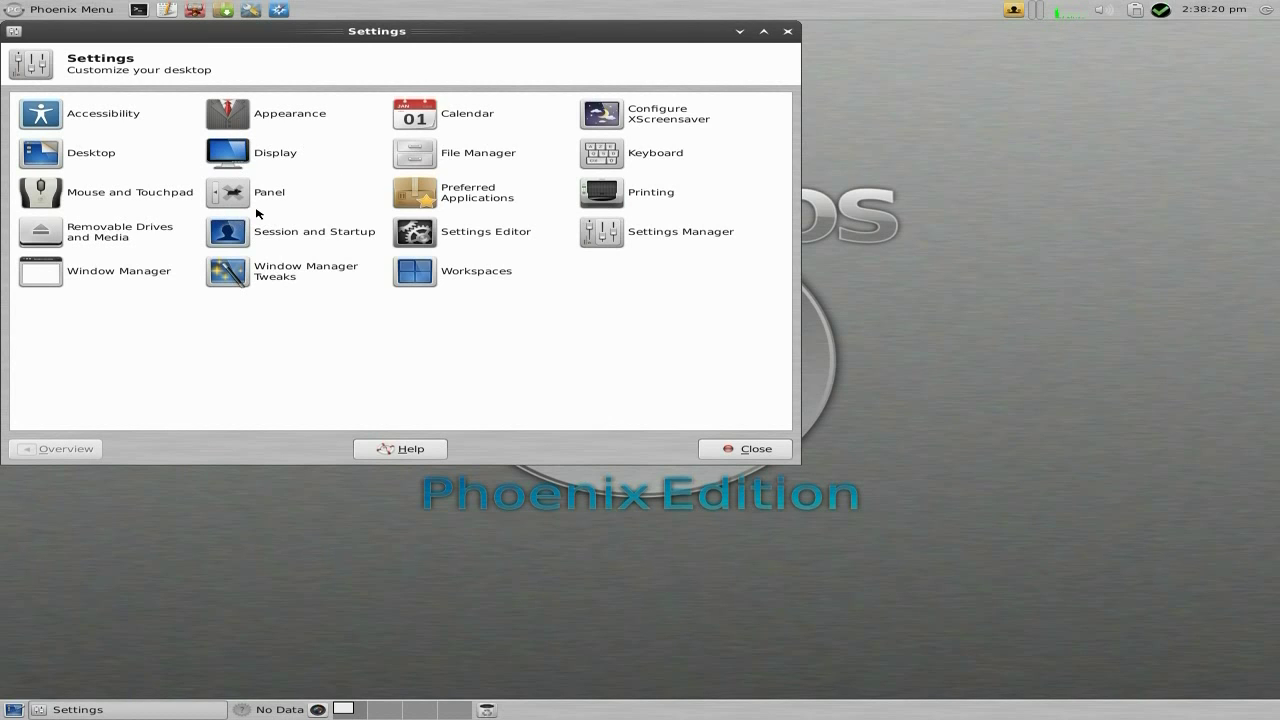
{"action": "left_click", "coordinate": [427, 121]}
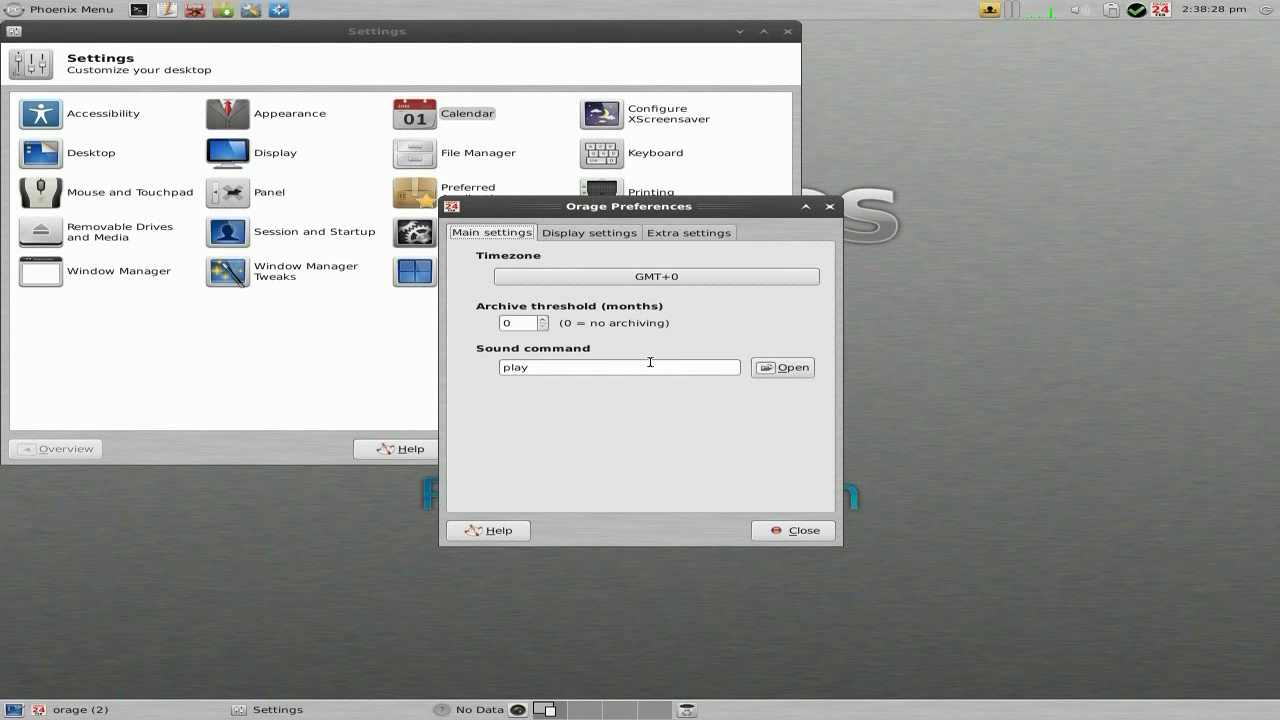
{"action": "left_click", "coordinate": [794, 531]}
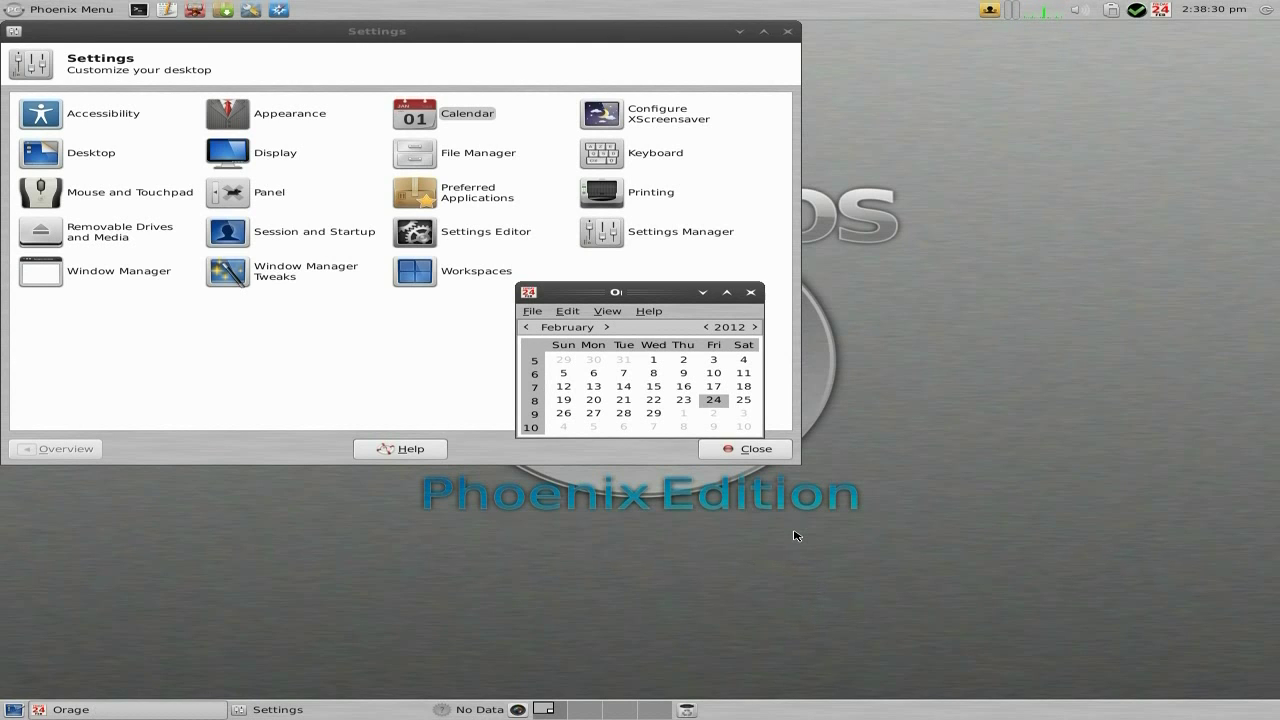
{"action": "mouse_move", "coordinate": [1164, 15]}
{"action": "left_click", "coordinate": [751, 292]}
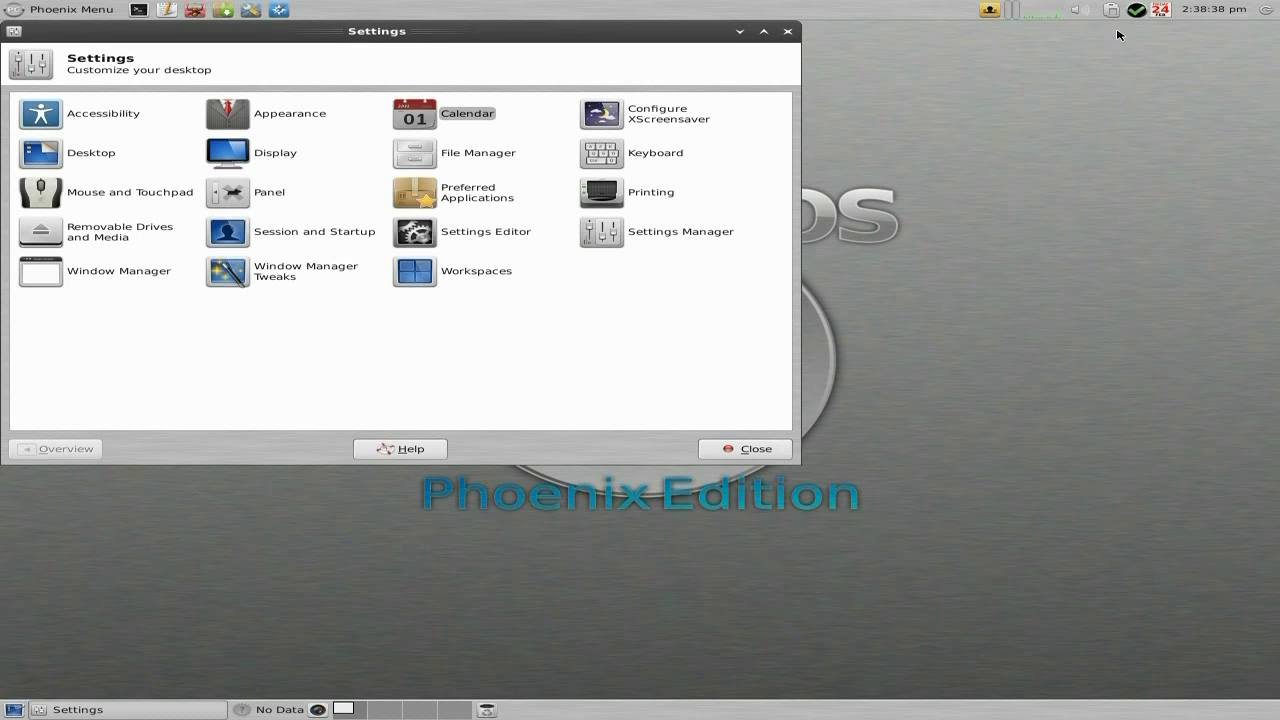
Examine the alarm information and available commands of the Orage tray calendar, and close the Settings window.
{"action": "mouse_move", "coordinate": [1167, 16]}
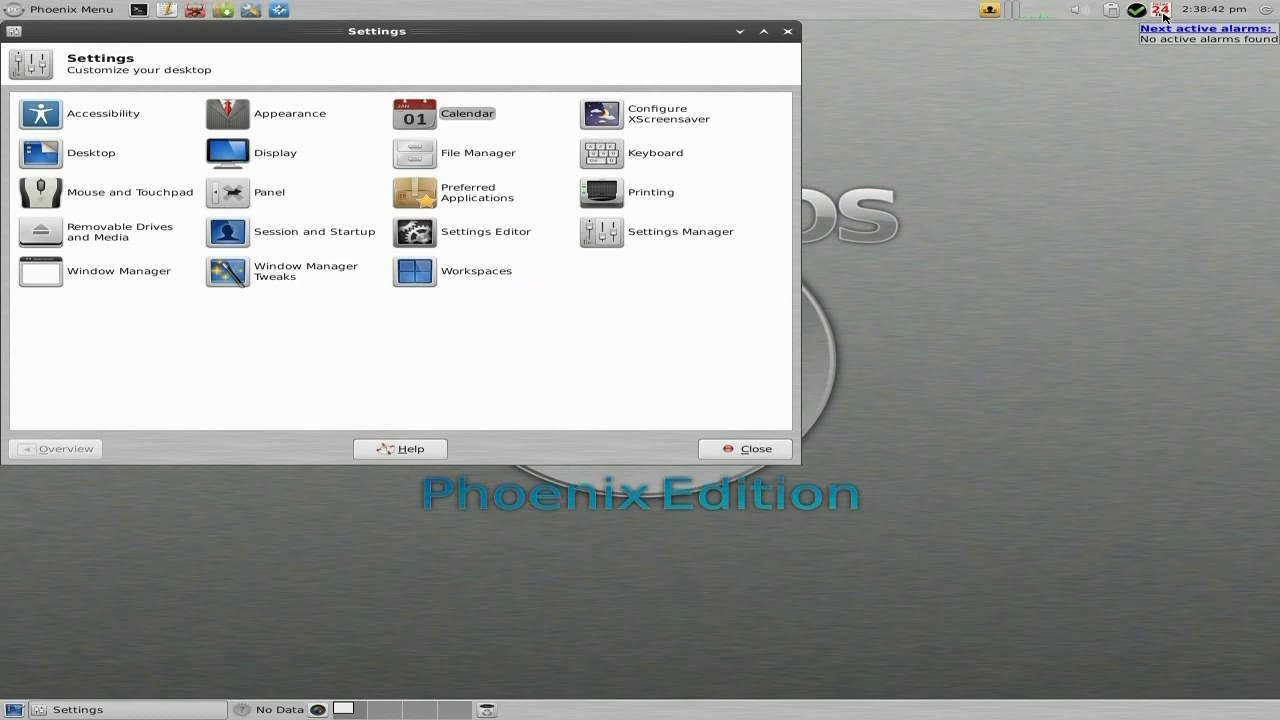
{"action": "right_click", "coordinate": [1164, 16]}
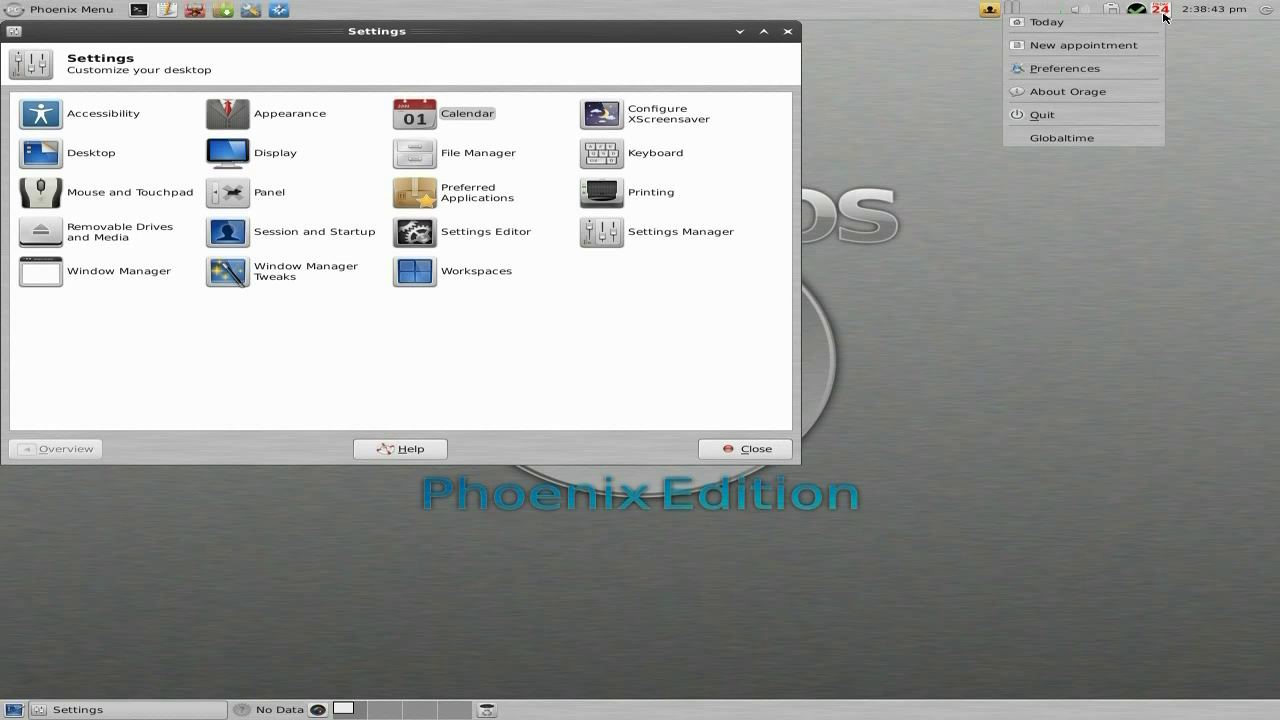
{"action": "left_click", "coordinate": [1207, 127]}
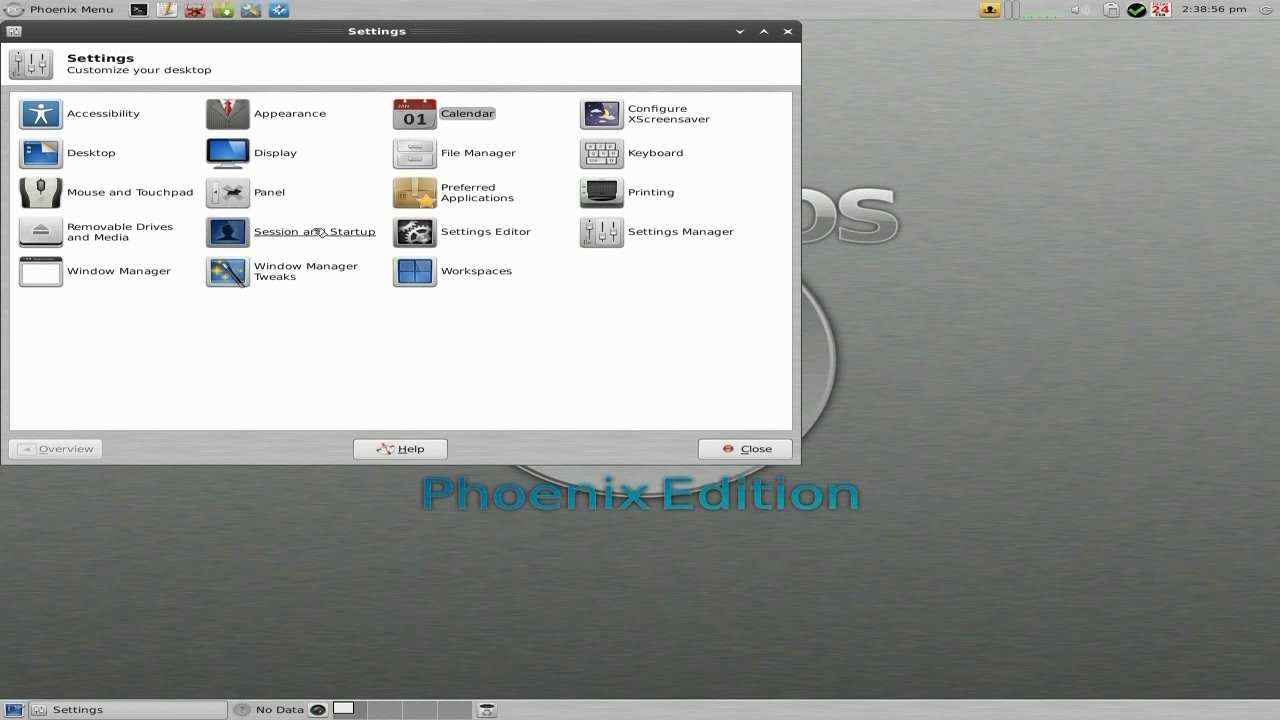
{"action": "left_click", "coordinate": [788, 33]}
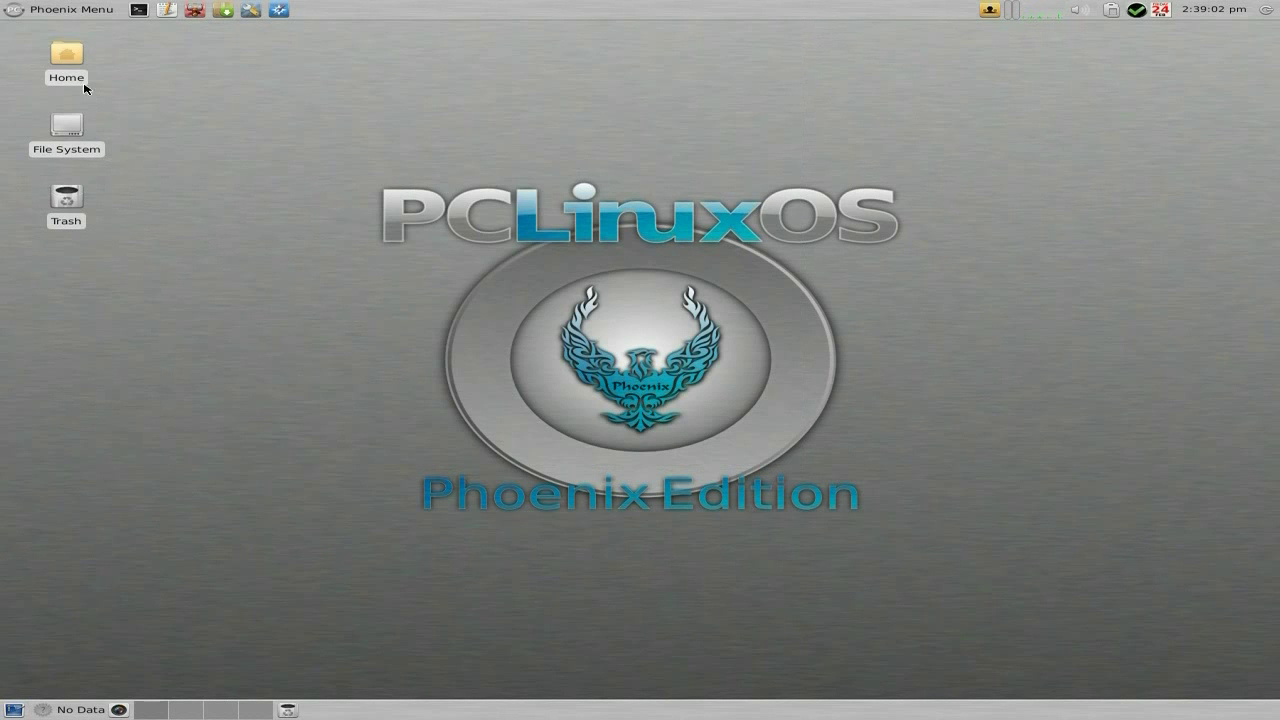
Browse the additional application categories, run Htop from the Monitoring group to view the system processes, and close it.
{"action": "left_click", "coordinate": [73, 17]}
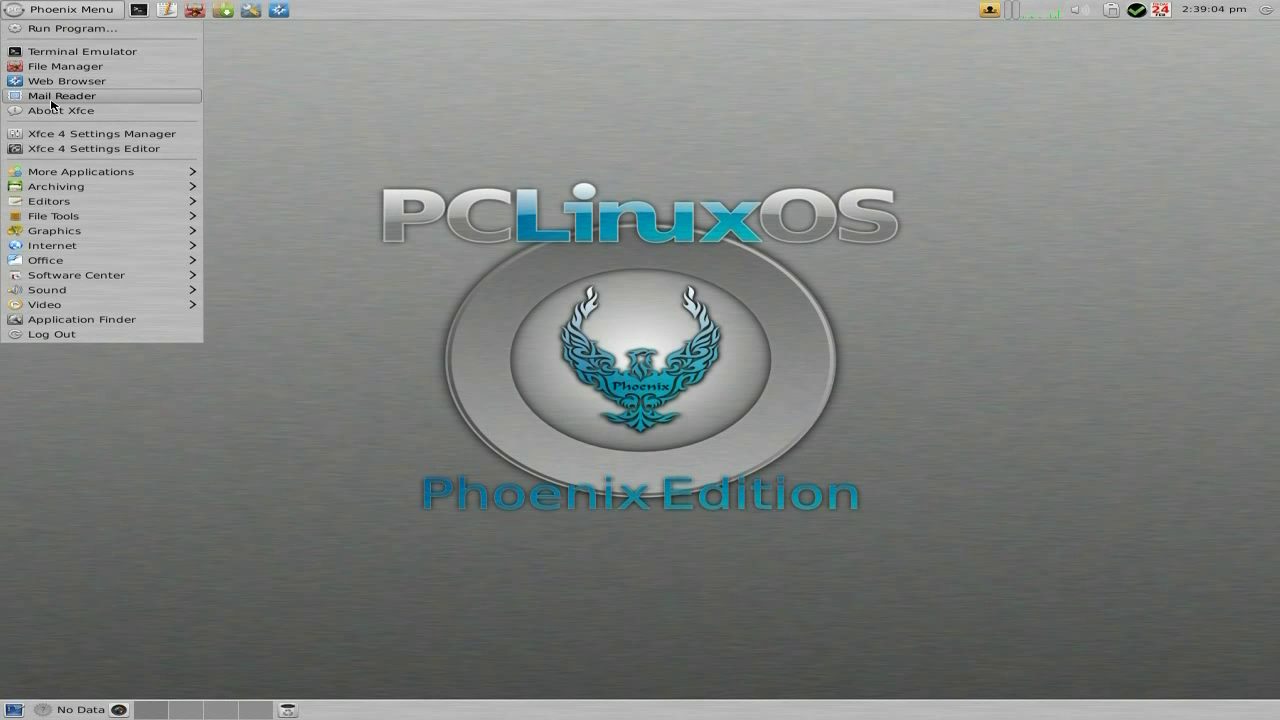
{"action": "mouse_move", "coordinate": [70, 177]}
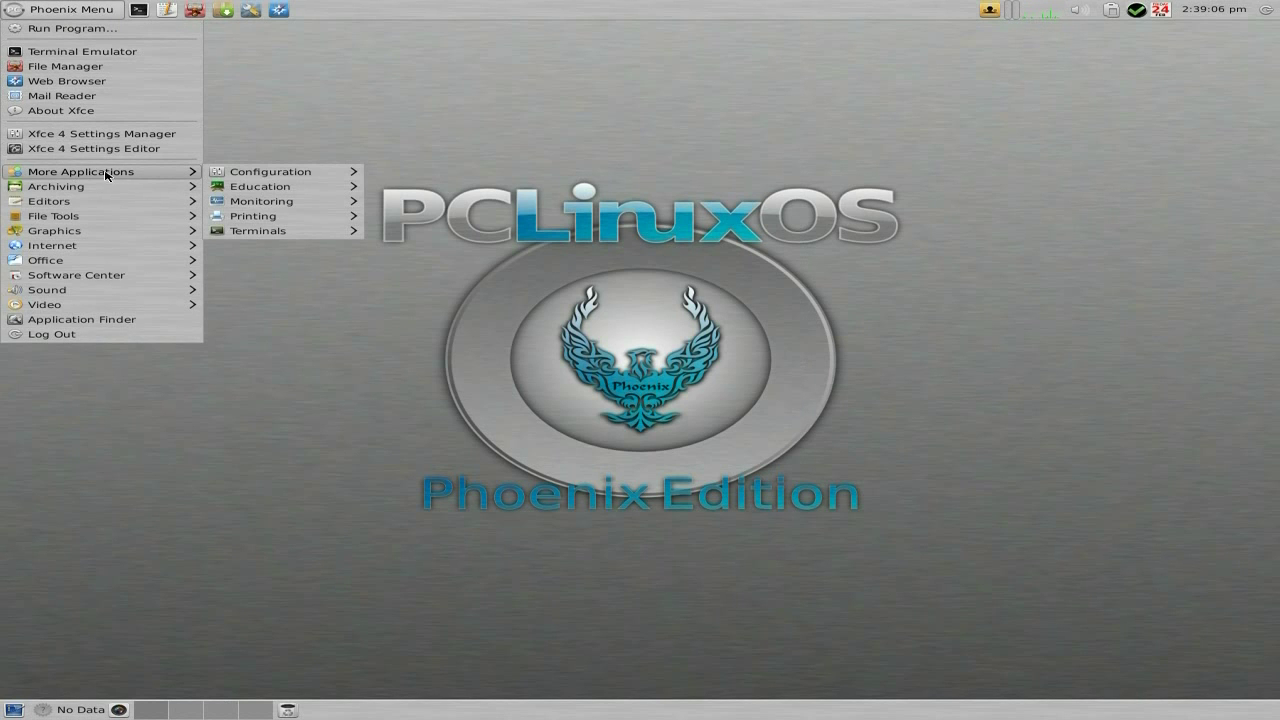
{"action": "mouse_move", "coordinate": [218, 173]}
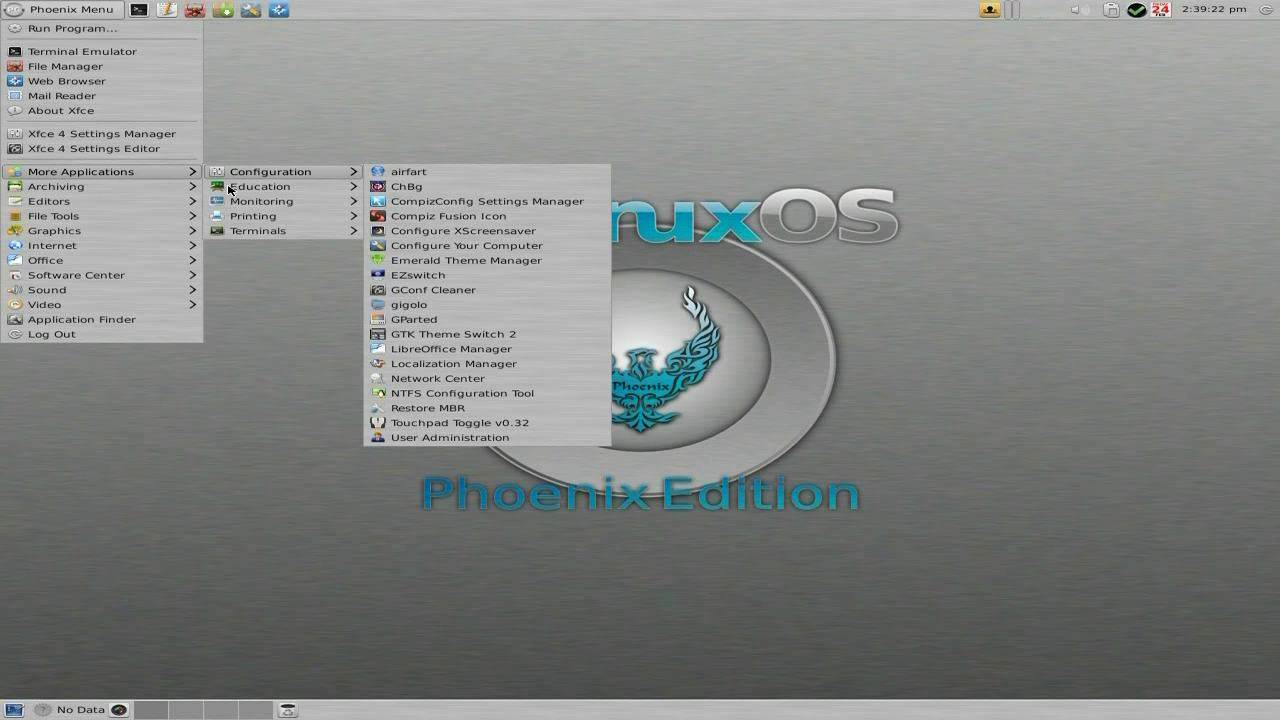
{"action": "mouse_move", "coordinate": [240, 191]}
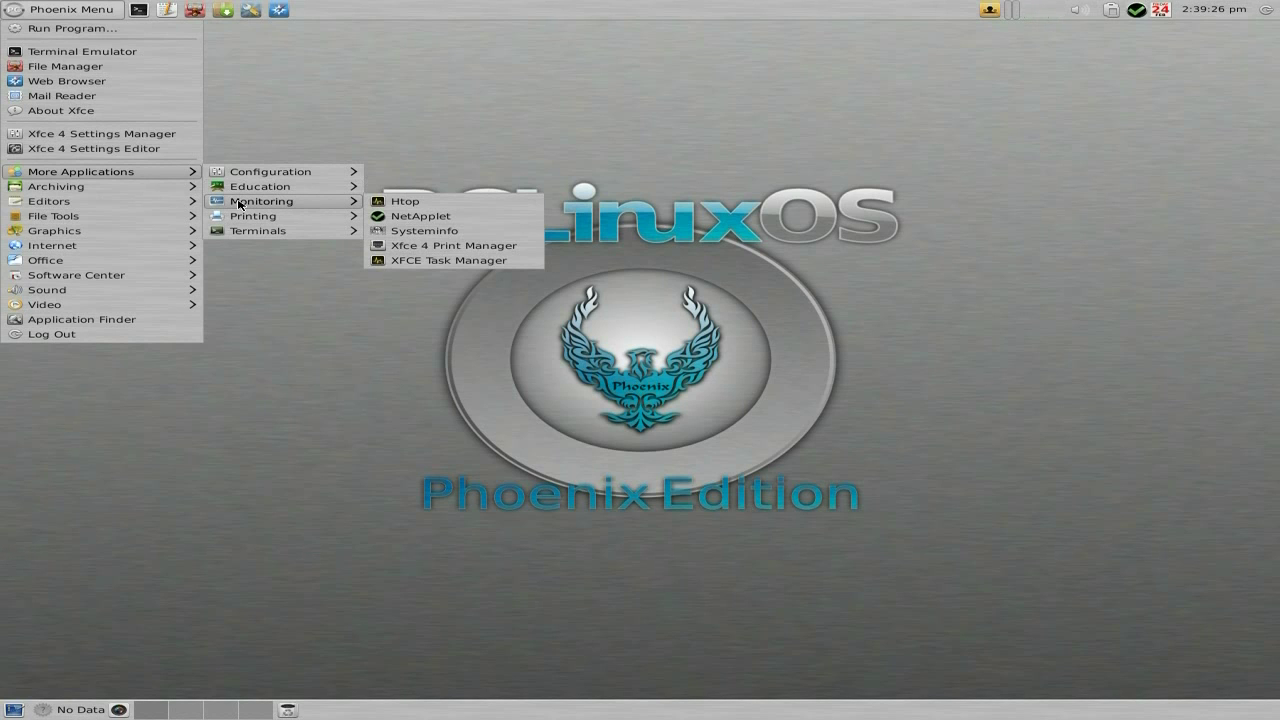
{"action": "left_click", "coordinate": [393, 207]}
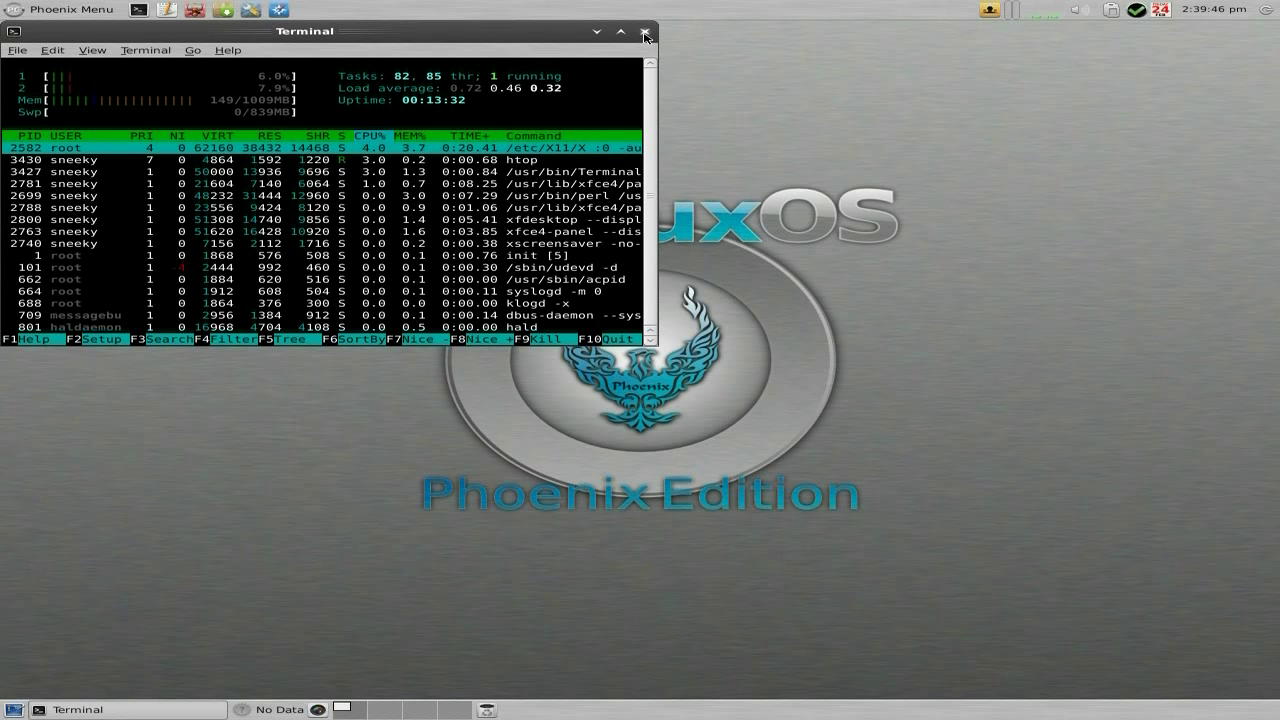
{"action": "left_click", "coordinate": [645, 34]}
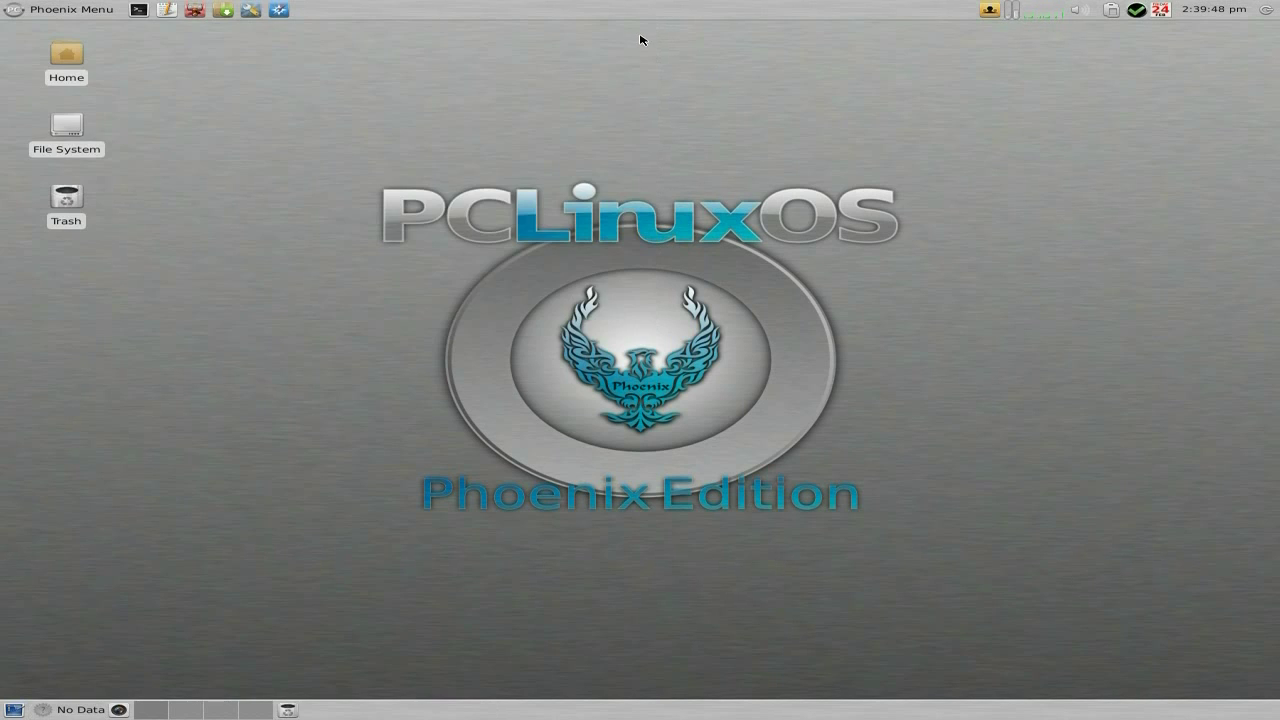
Launch AbiWord from the Office applications, maximize it, check its version information, and close the program.
{"action": "left_click", "coordinate": [43, 13]}
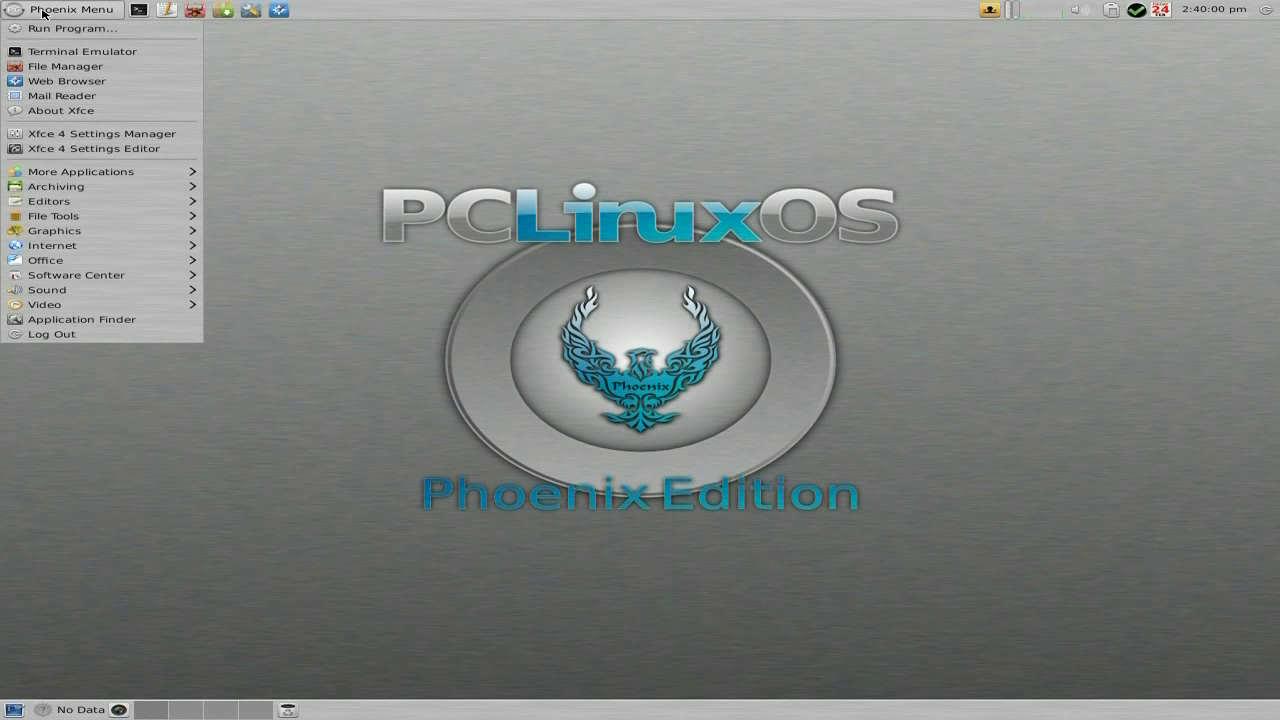
{"action": "mouse_move", "coordinate": [68, 192]}
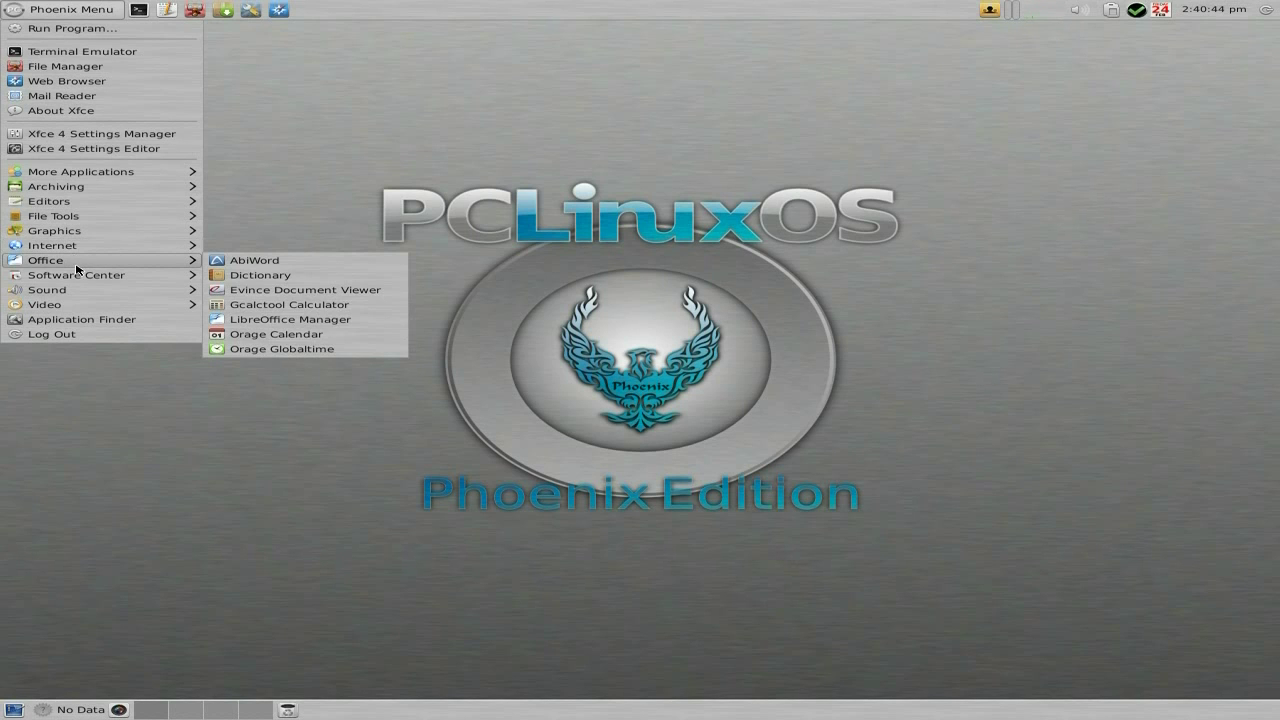
{"action": "left_click", "coordinate": [256, 261]}
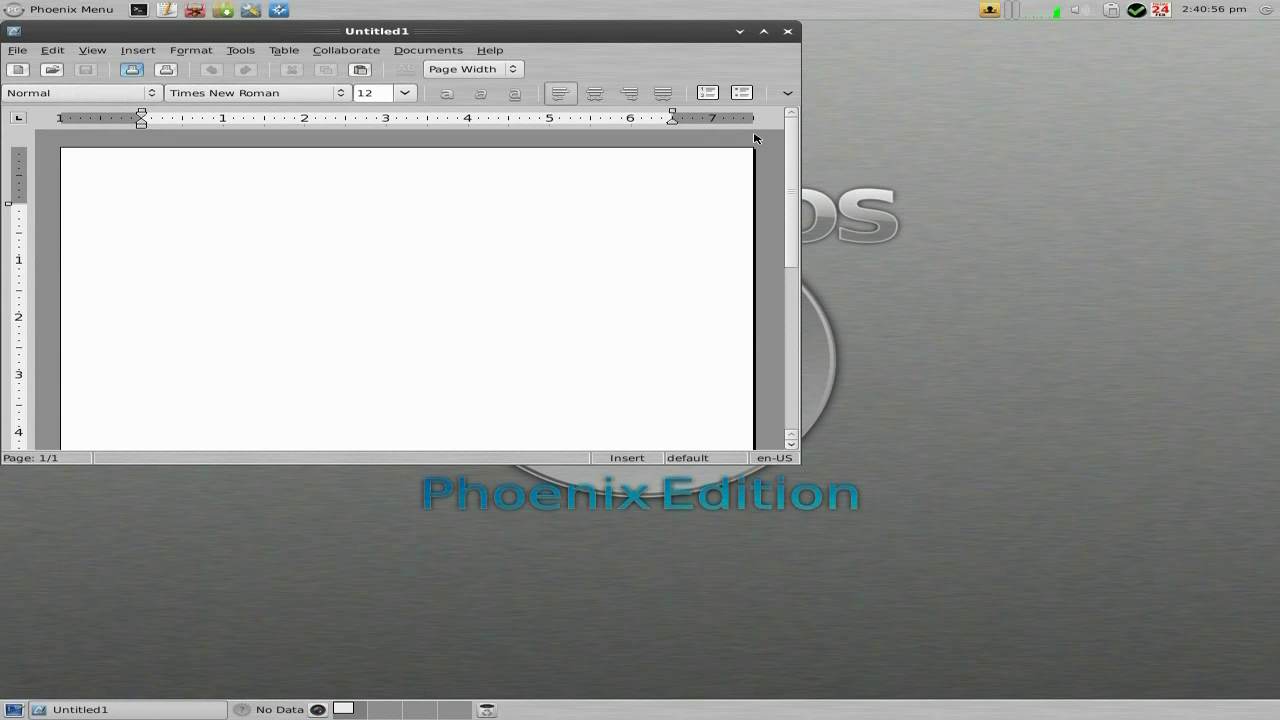
{"action": "left_click", "coordinate": [765, 32]}
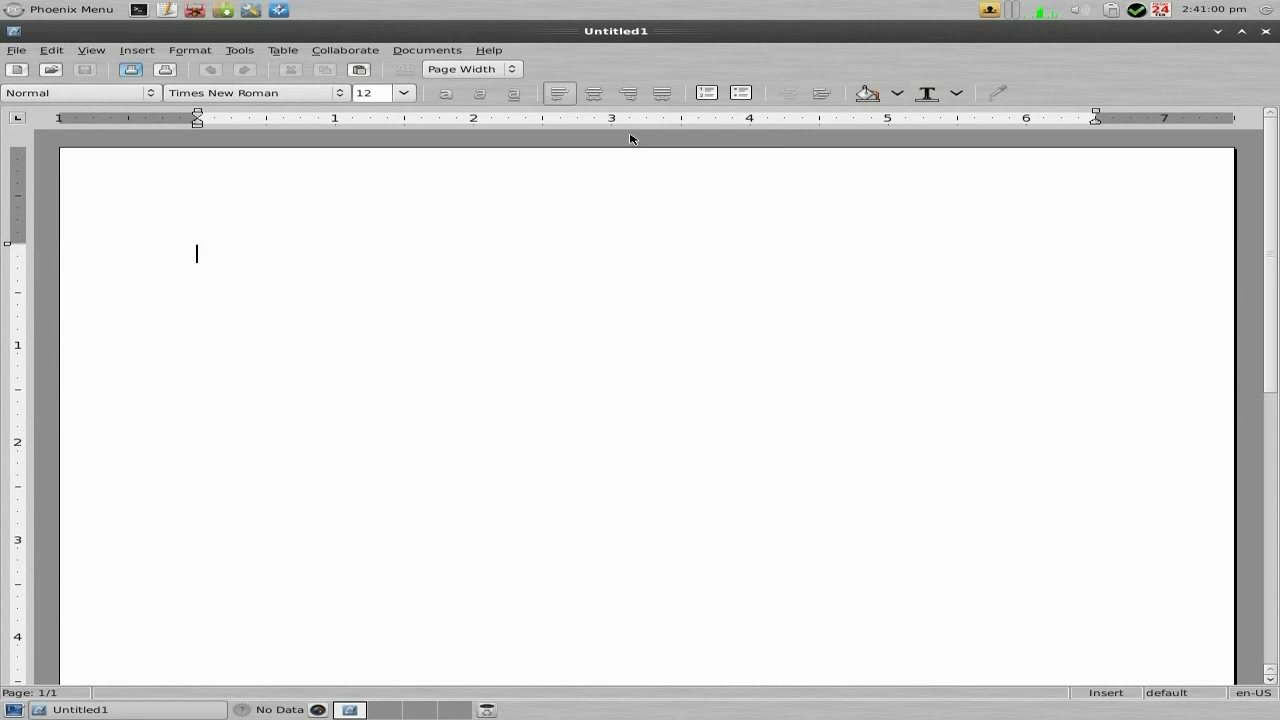
{"action": "left_click", "coordinate": [493, 55]}
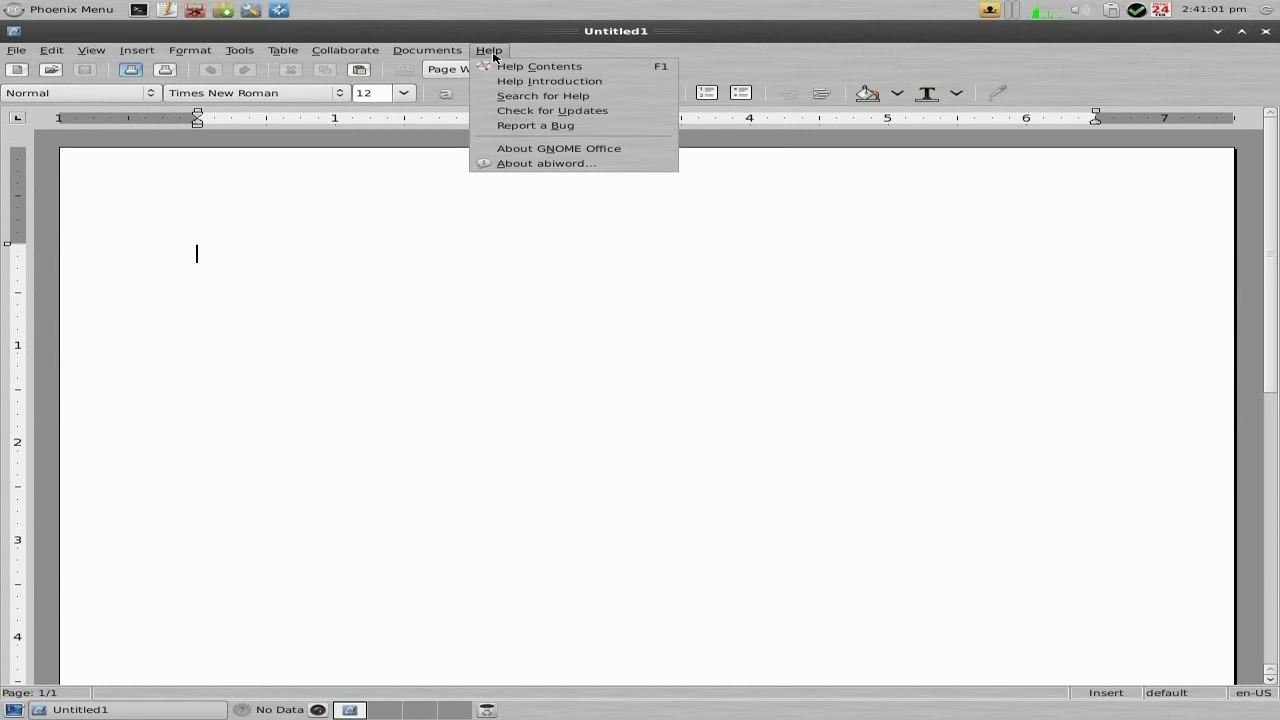
{"action": "left_click", "coordinate": [554, 165]}
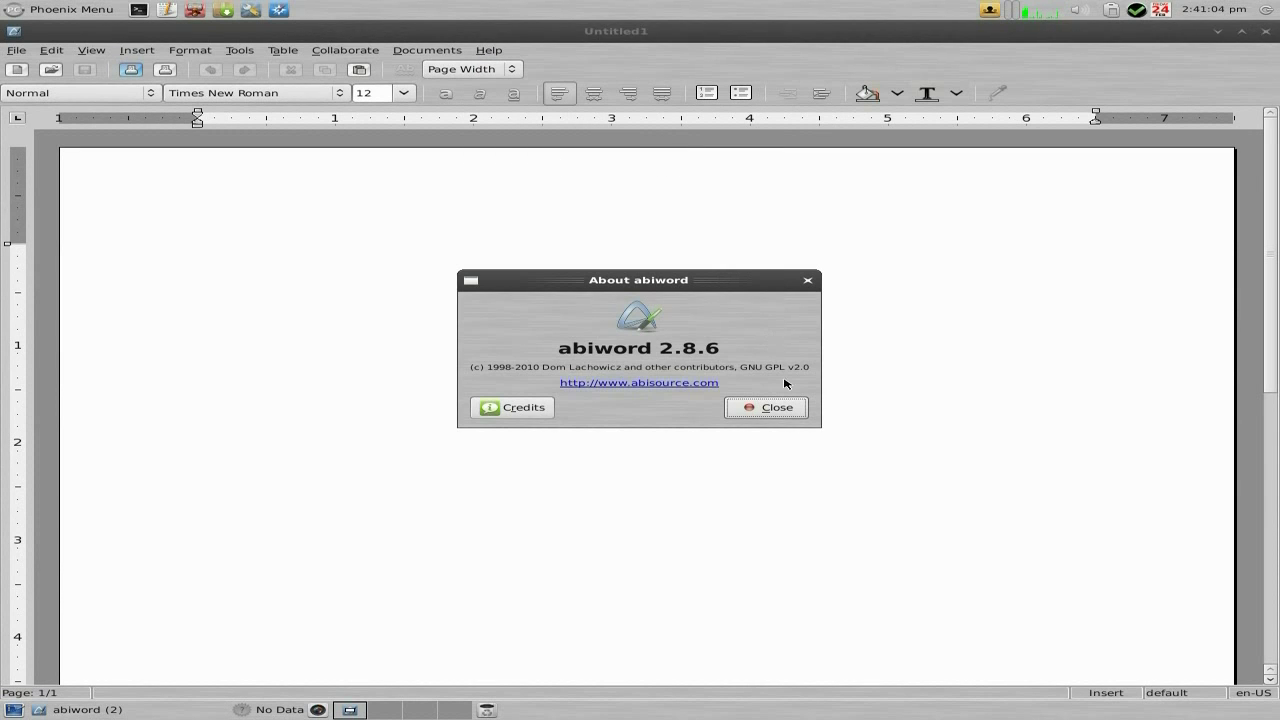
{"action": "left_click", "coordinate": [786, 410]}
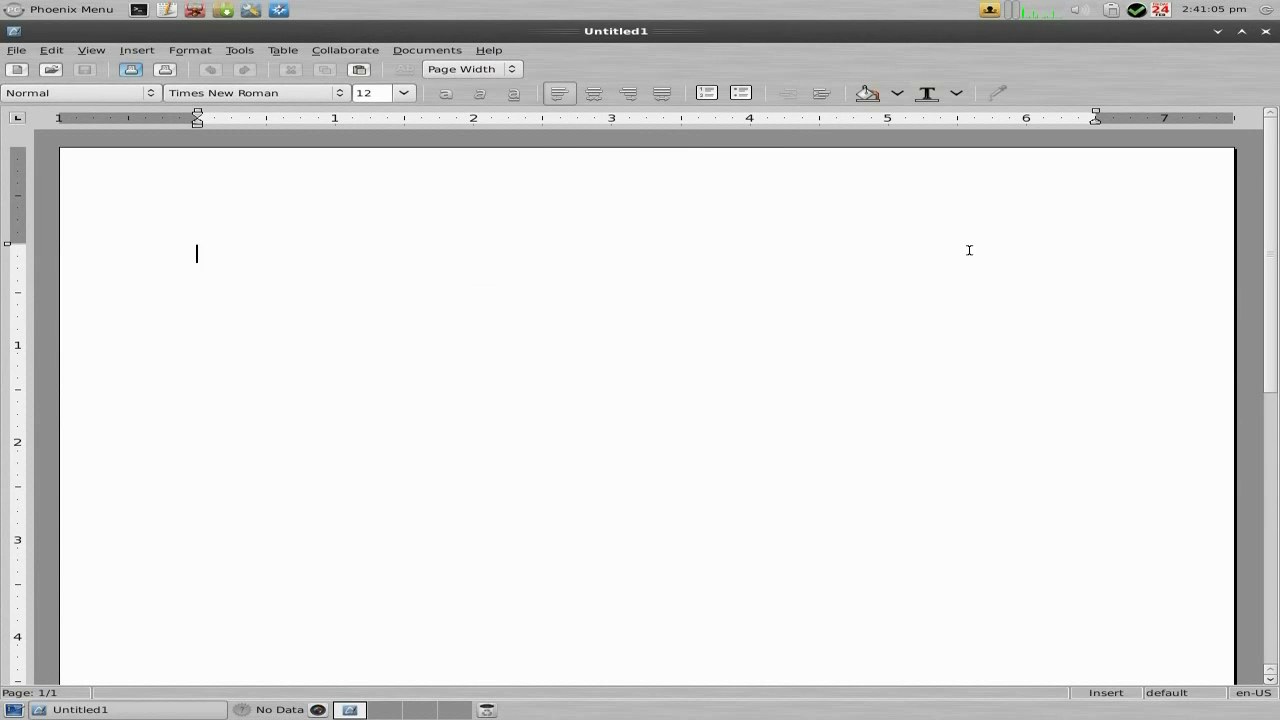
{"action": "left_click", "coordinate": [1265, 33]}
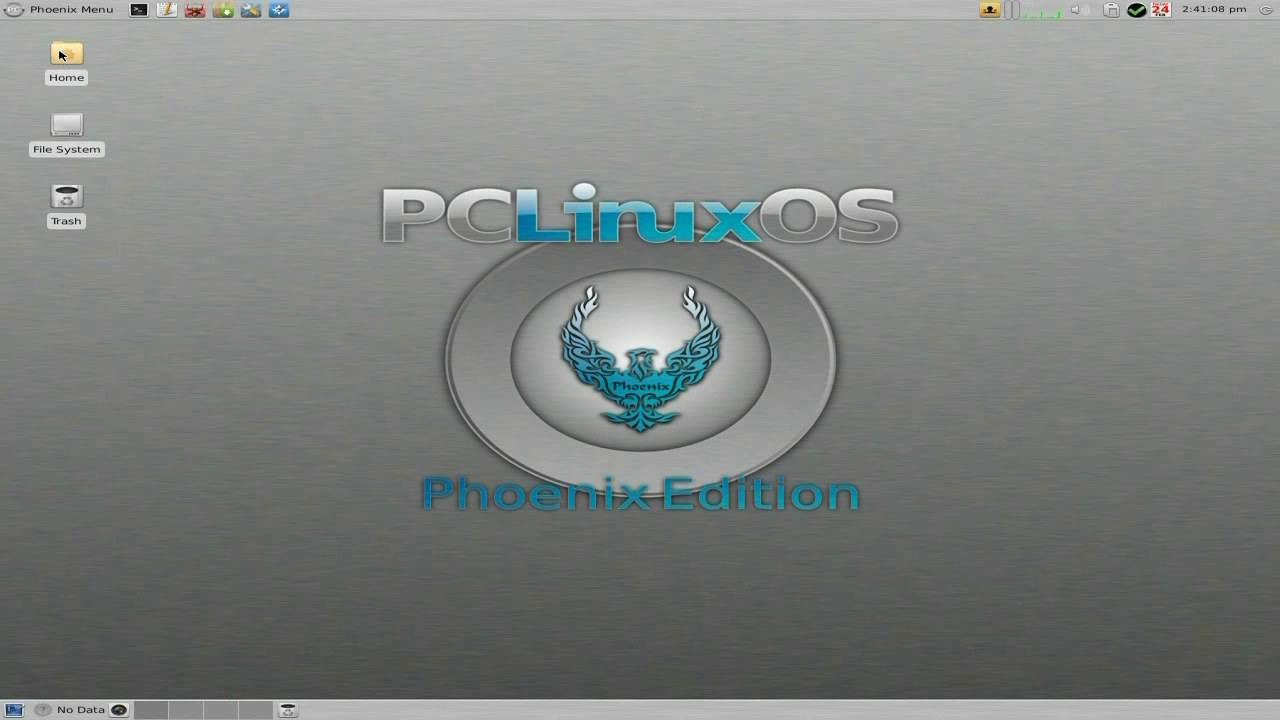
Run LibreOffice Manager with the administrative password and acknowledge its update notice.
{"action": "left_click", "coordinate": [57, 12]}
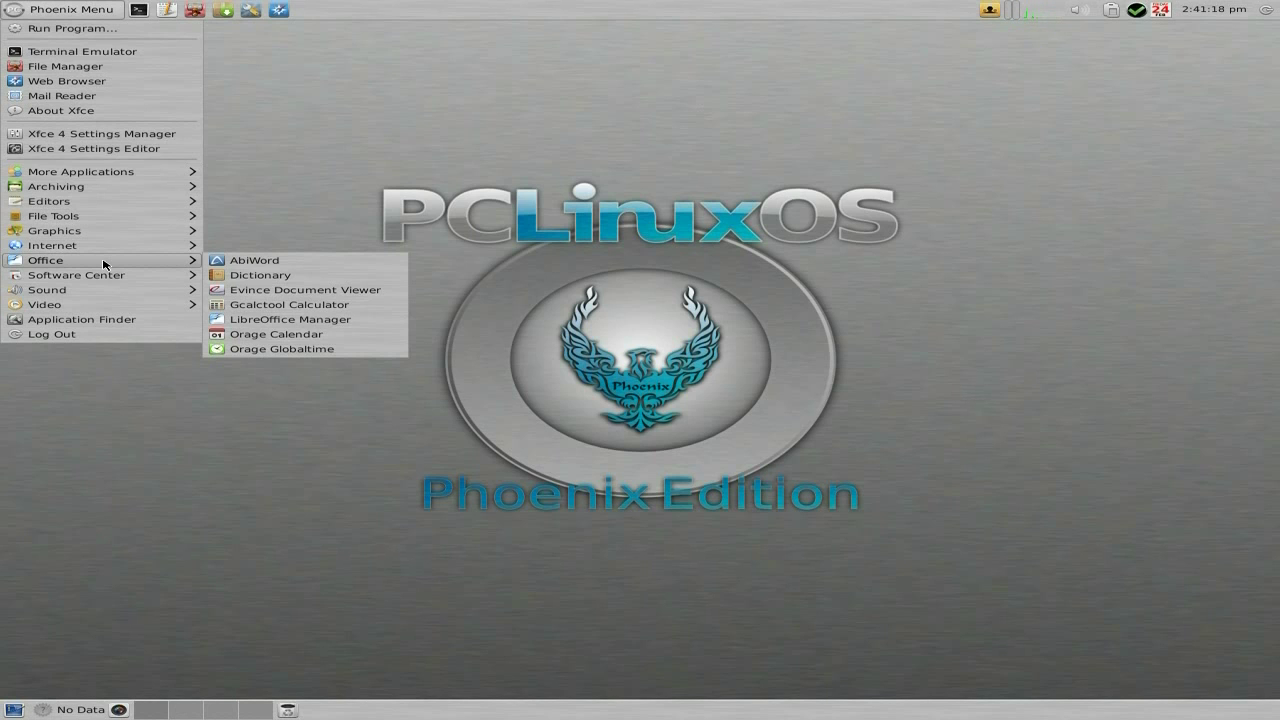
{"action": "left_click", "coordinate": [314, 320]}
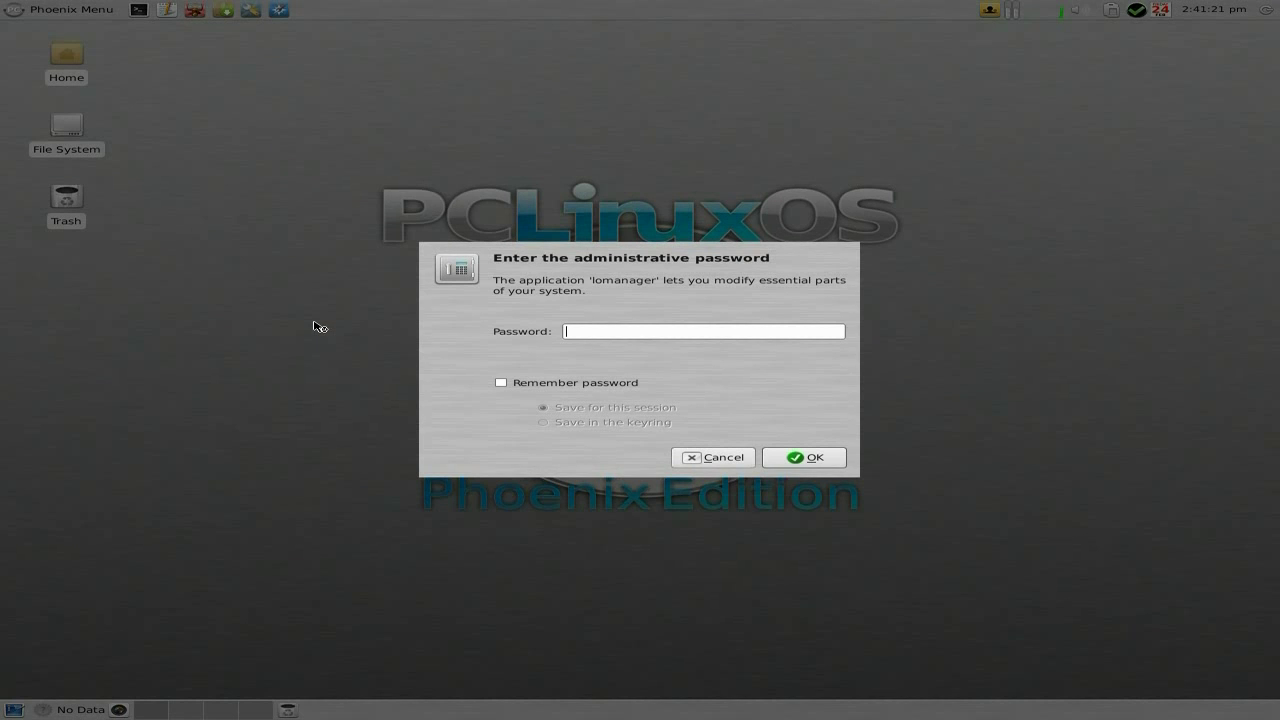
{"action": "type", "text": "********"}
{"action": "key", "text": "Return"}
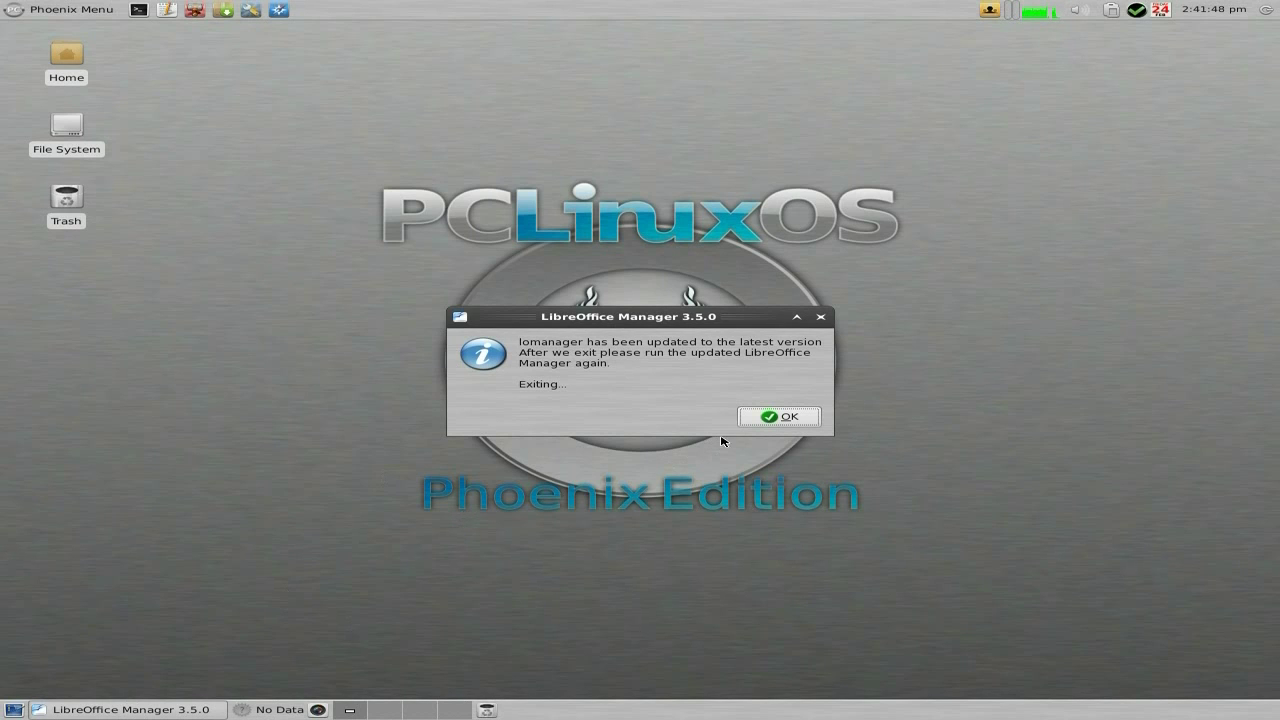
{"action": "left_click", "coordinate": [770, 418]}
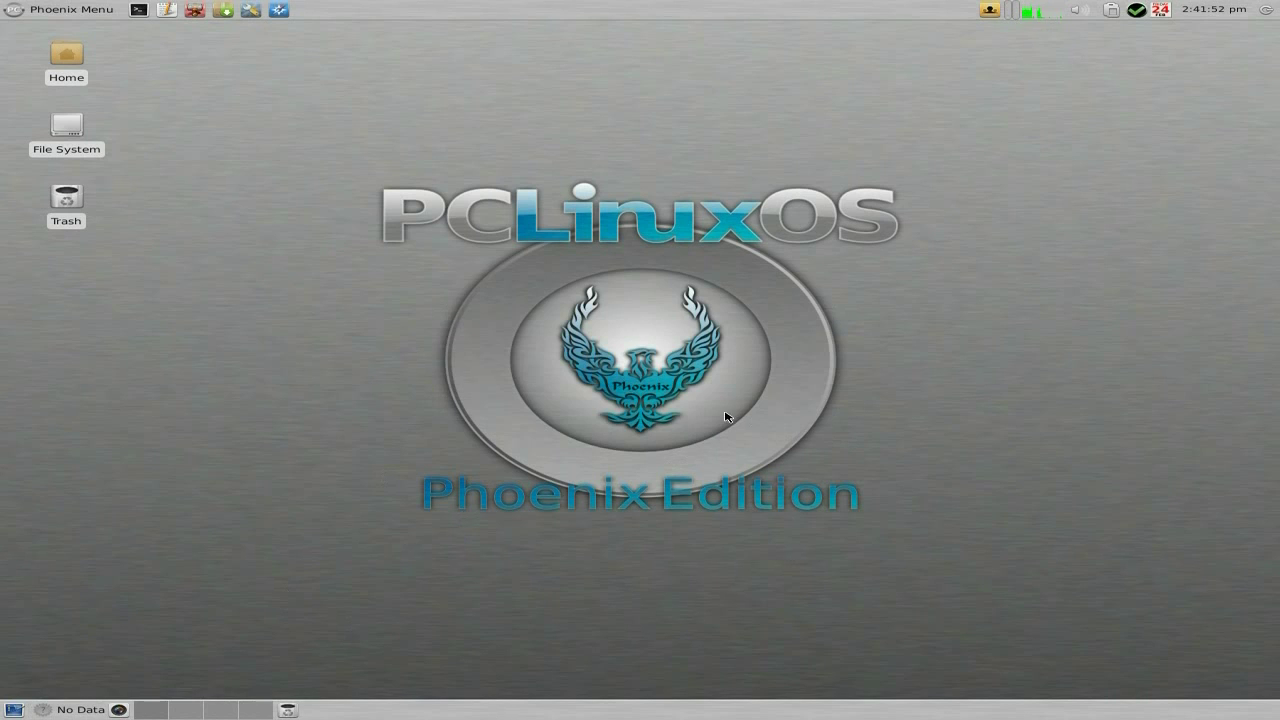
Run LibreOffice Manager from the Office applications with the administrative password, look through the available locales, and cancel the setup.
{"action": "left_click", "coordinate": [24, 12]}
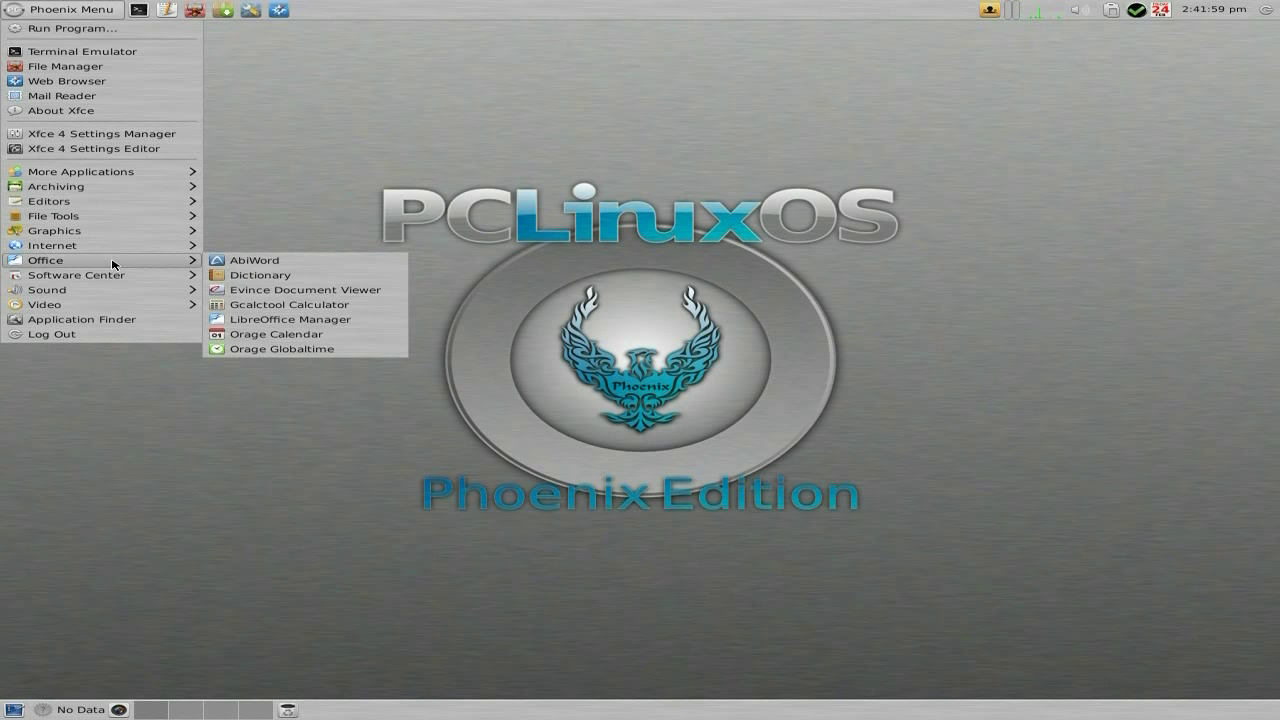
{"action": "left_click", "coordinate": [315, 321]}
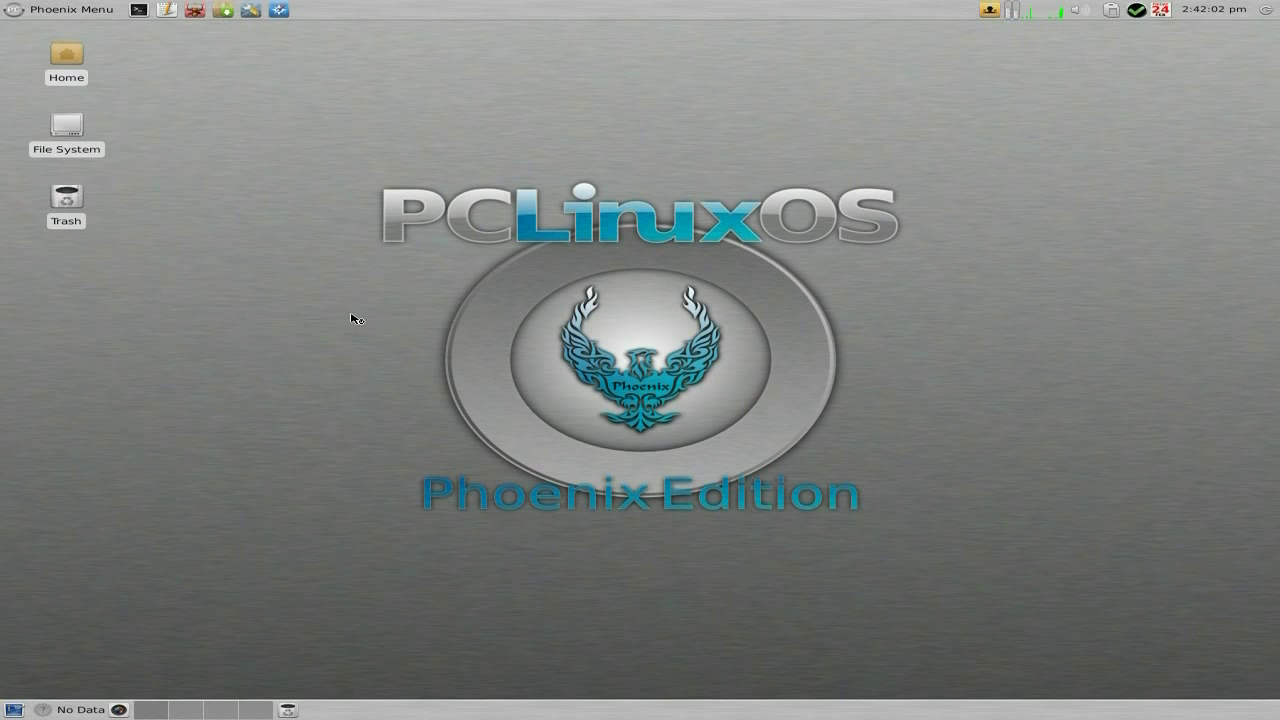
{"action": "type", "text": "********"}
{"action": "key", "text": "Return"}
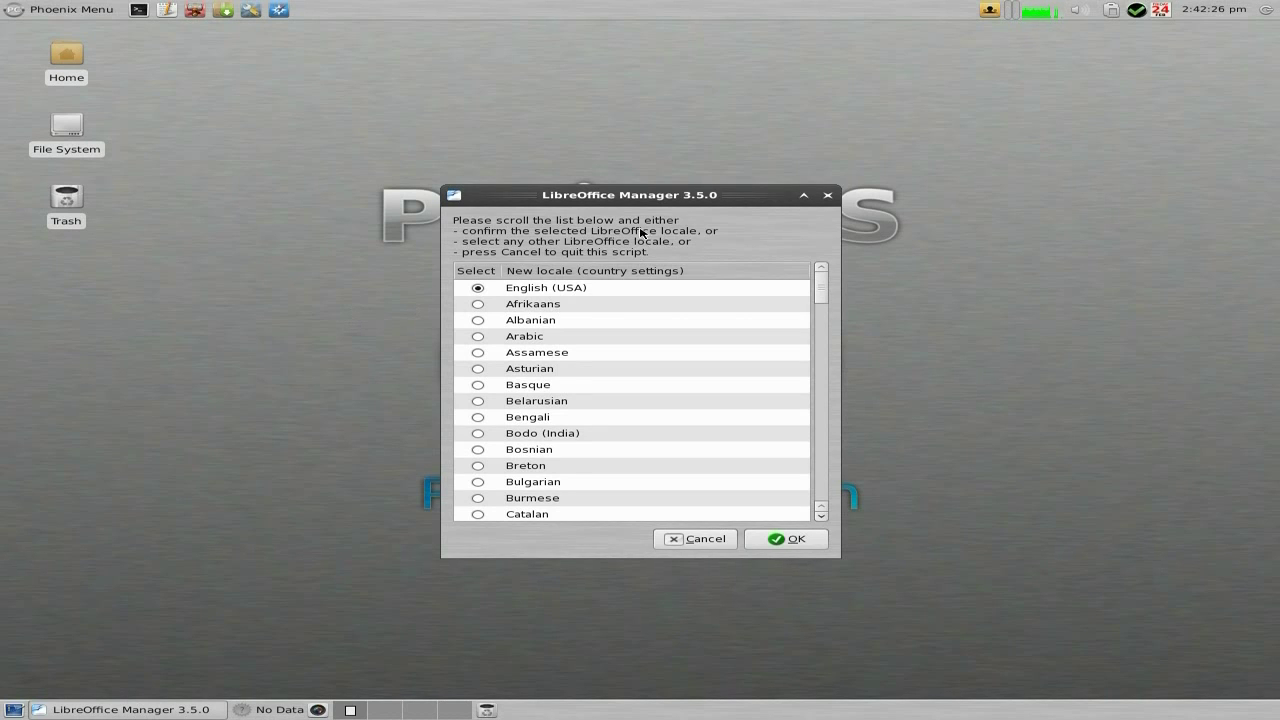
{"action": "scroll", "coordinate": [651, 329], "scroll_direction": "down", "scroll_amount": 10}
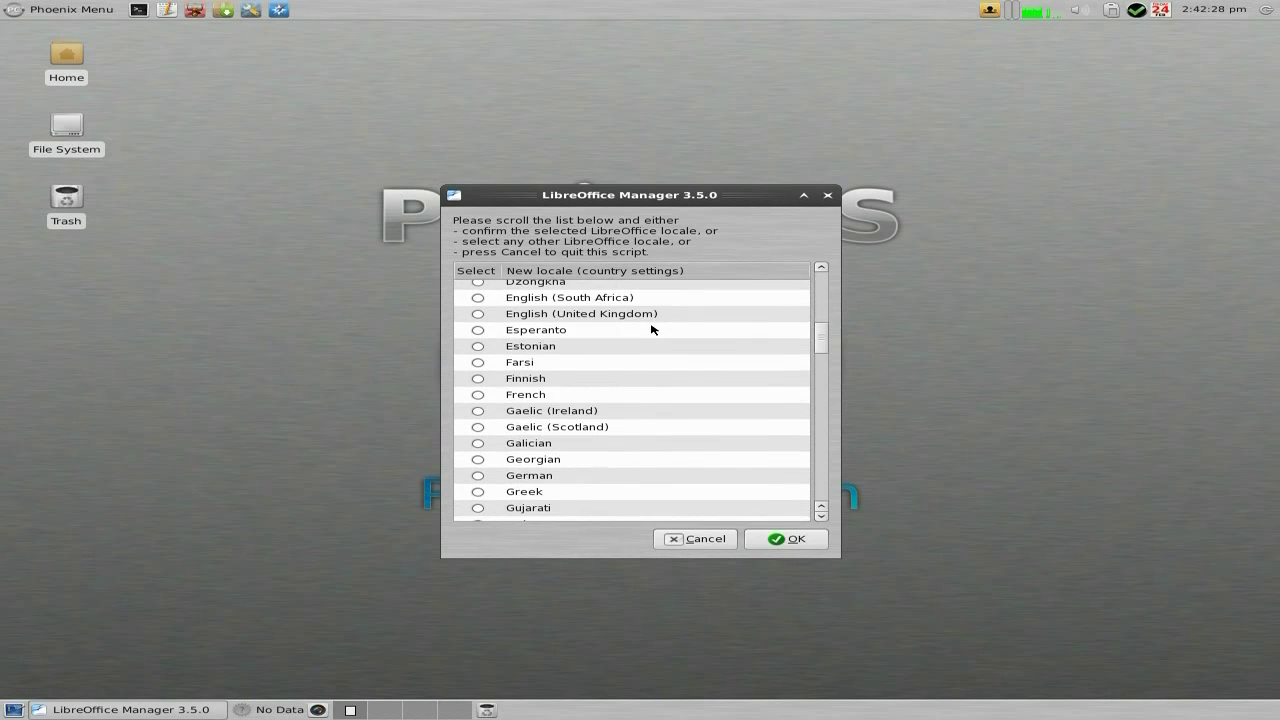
{"action": "scroll", "coordinate": [651, 329], "scroll_direction": "down", "scroll_amount": 15}
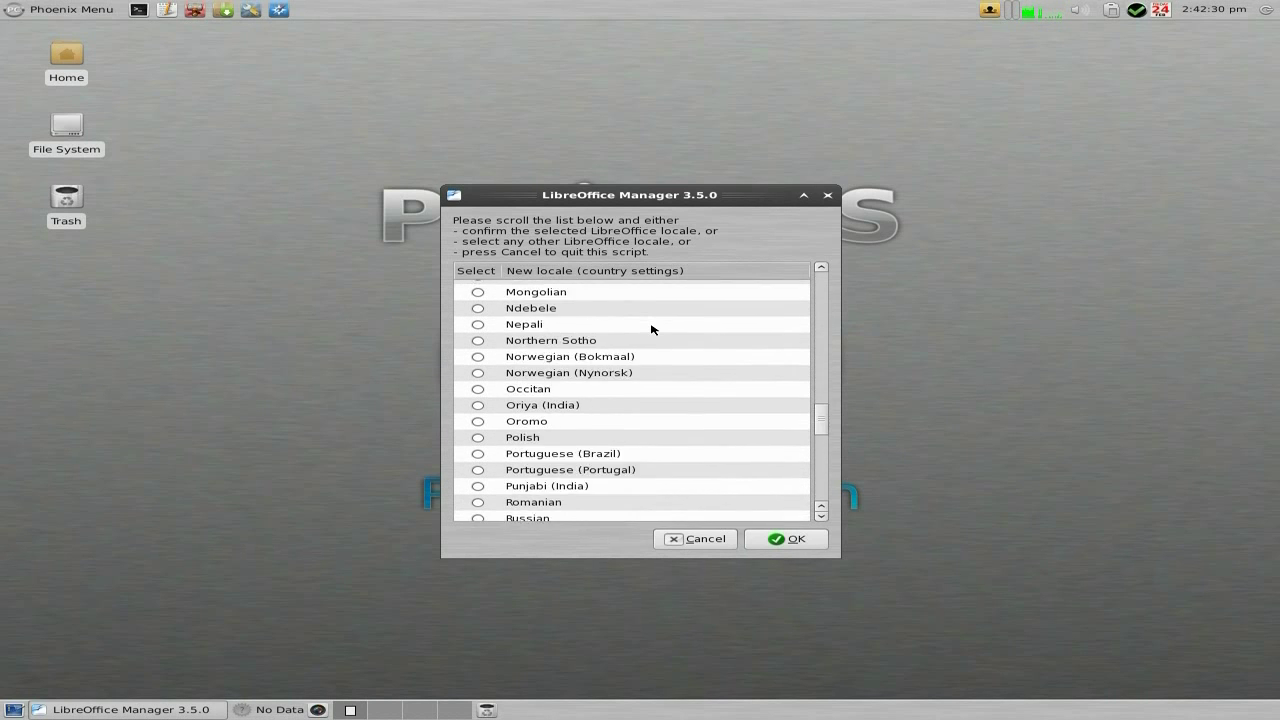
{"action": "left_click", "coordinate": [706, 541]}
{"action": "left_click", "coordinate": [740, 406]}
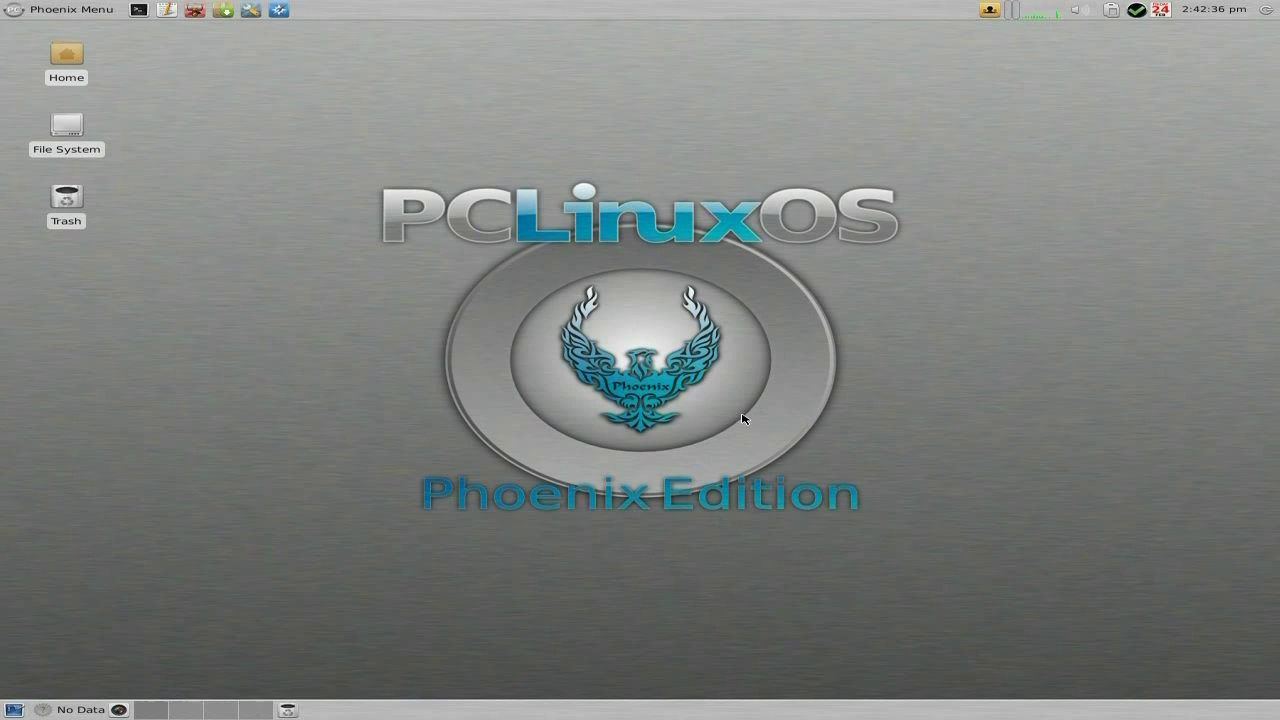
Launch Synaptic Package Manager from the Software Center applications, authorizing it with the administrative password.
{"action": "left_click", "coordinate": [42, 14]}
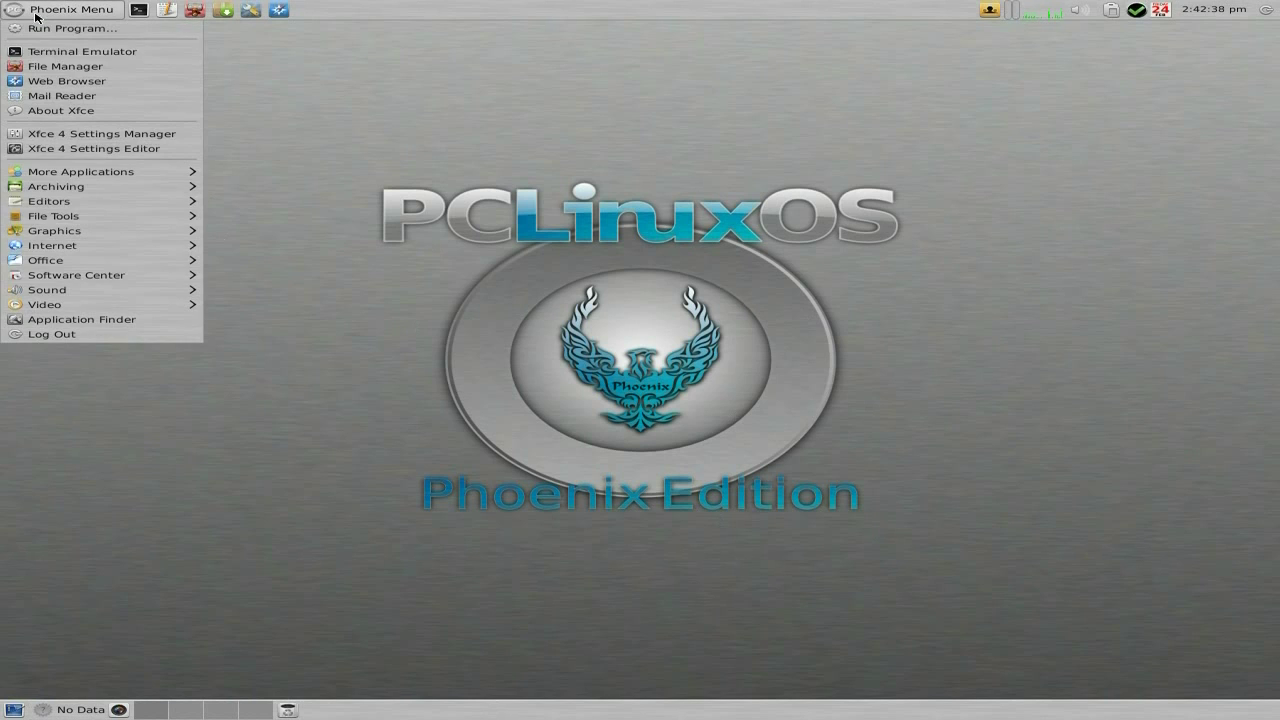
{"action": "mouse_move", "coordinate": [143, 279]}
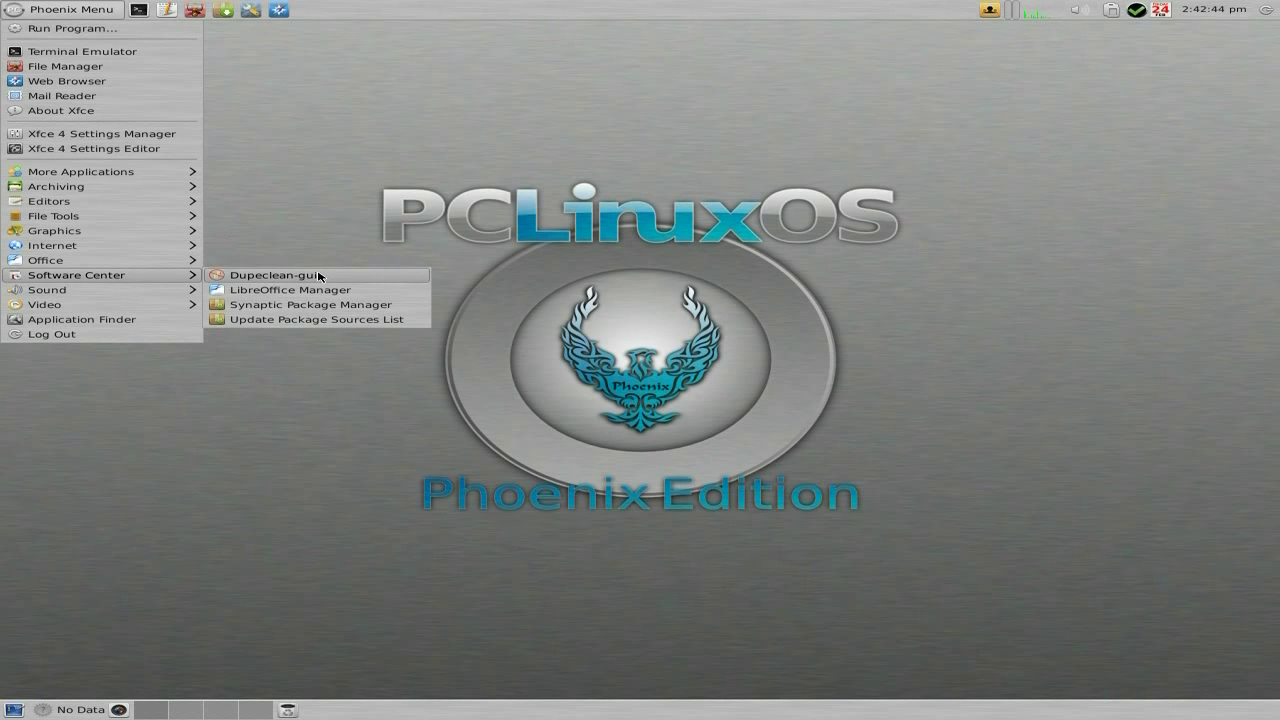
{"action": "left_click", "coordinate": [322, 306]}
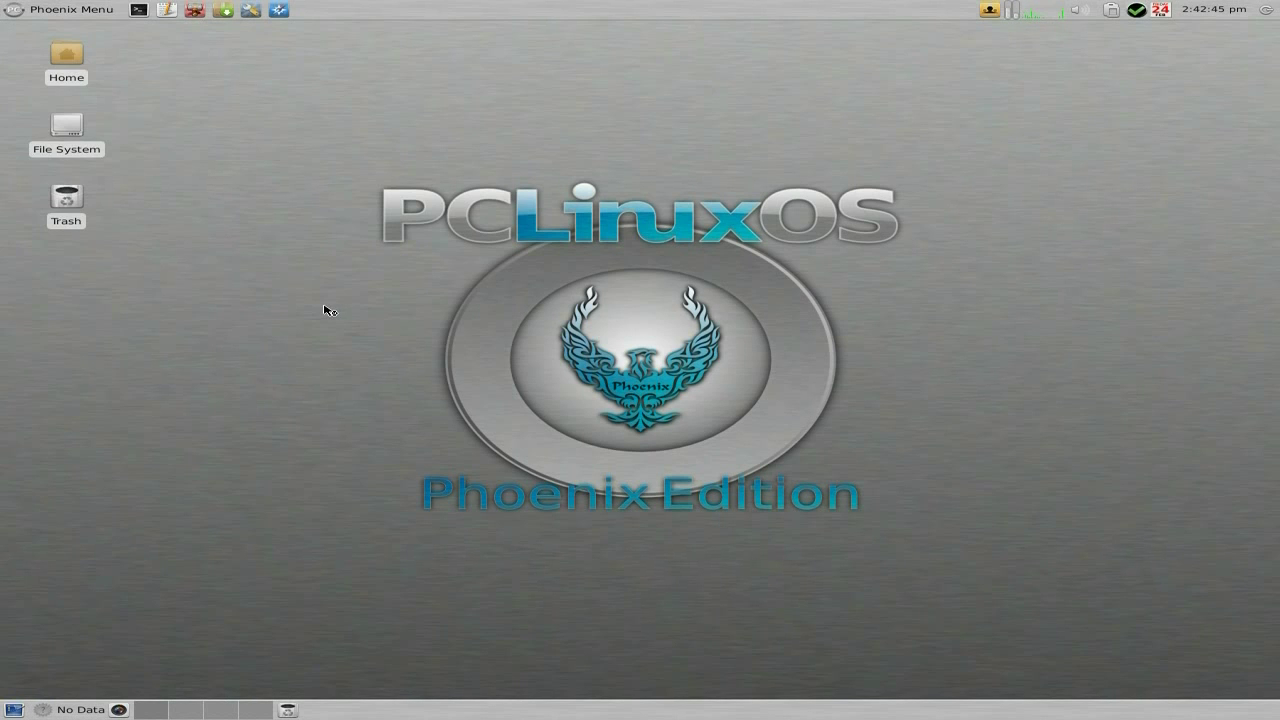
{"action": "type", "text": "********"}
{"action": "key", "text": "Return"}
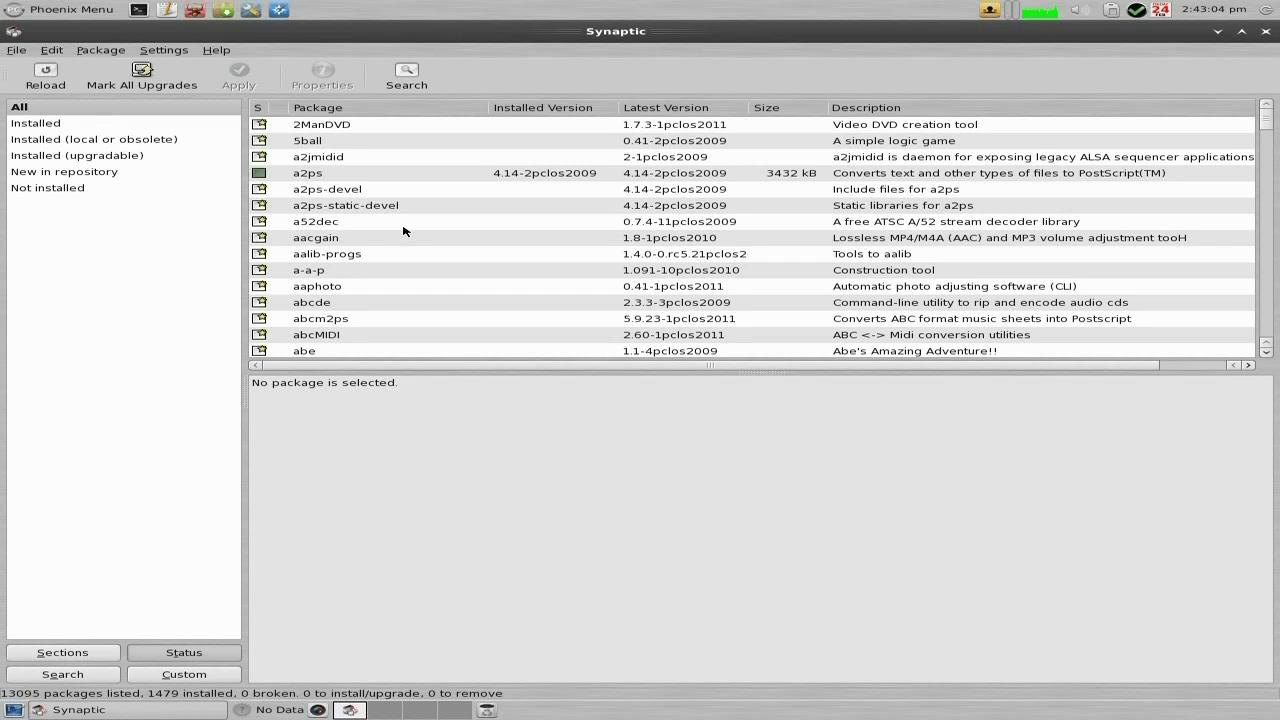
Search the packages' names and descriptions for openshot and view the description of the openshot package.
{"action": "left_click", "coordinate": [413, 80]}
{"action": "type", "text": "openshot"}
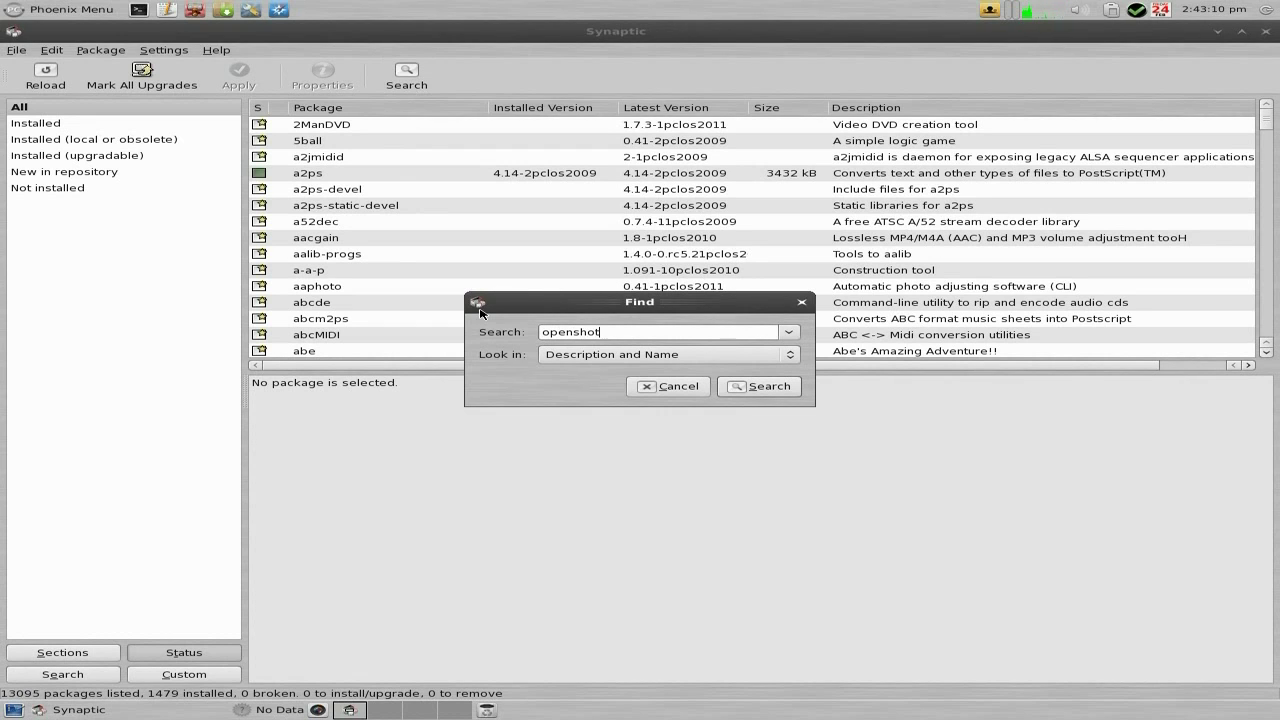
{"action": "key", "text": "Return"}
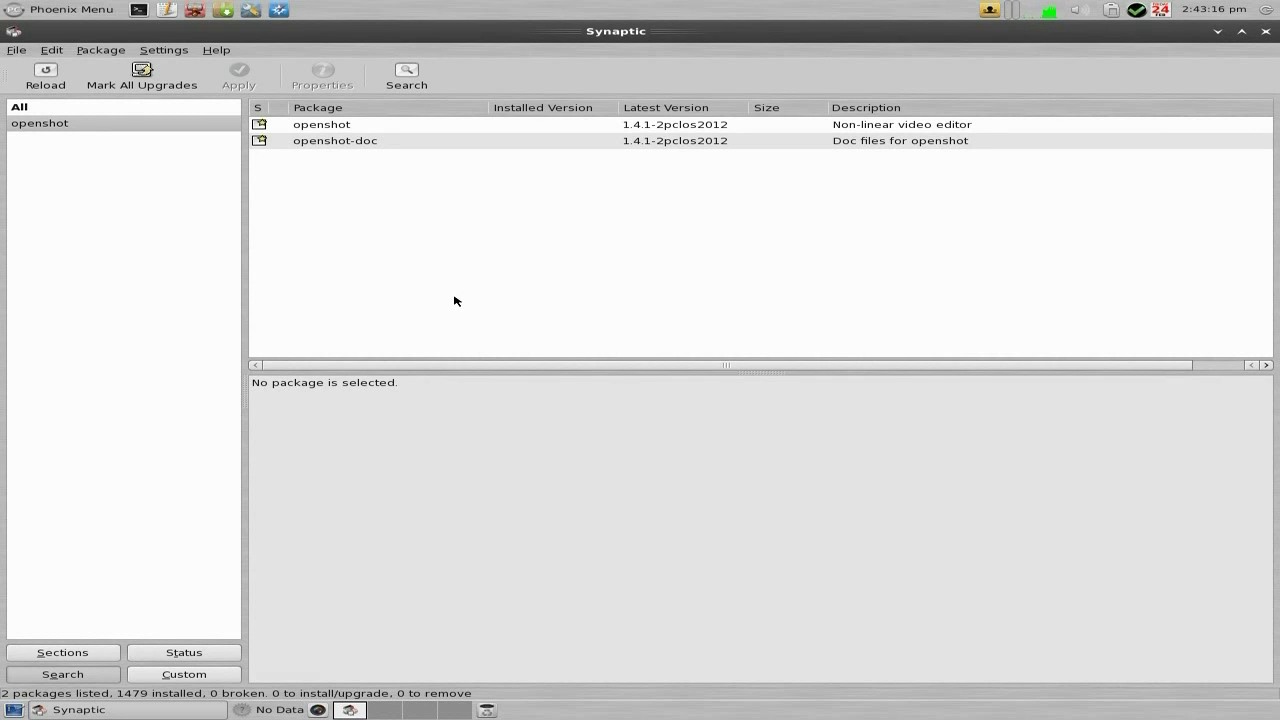
{"action": "left_click", "coordinate": [364, 126]}
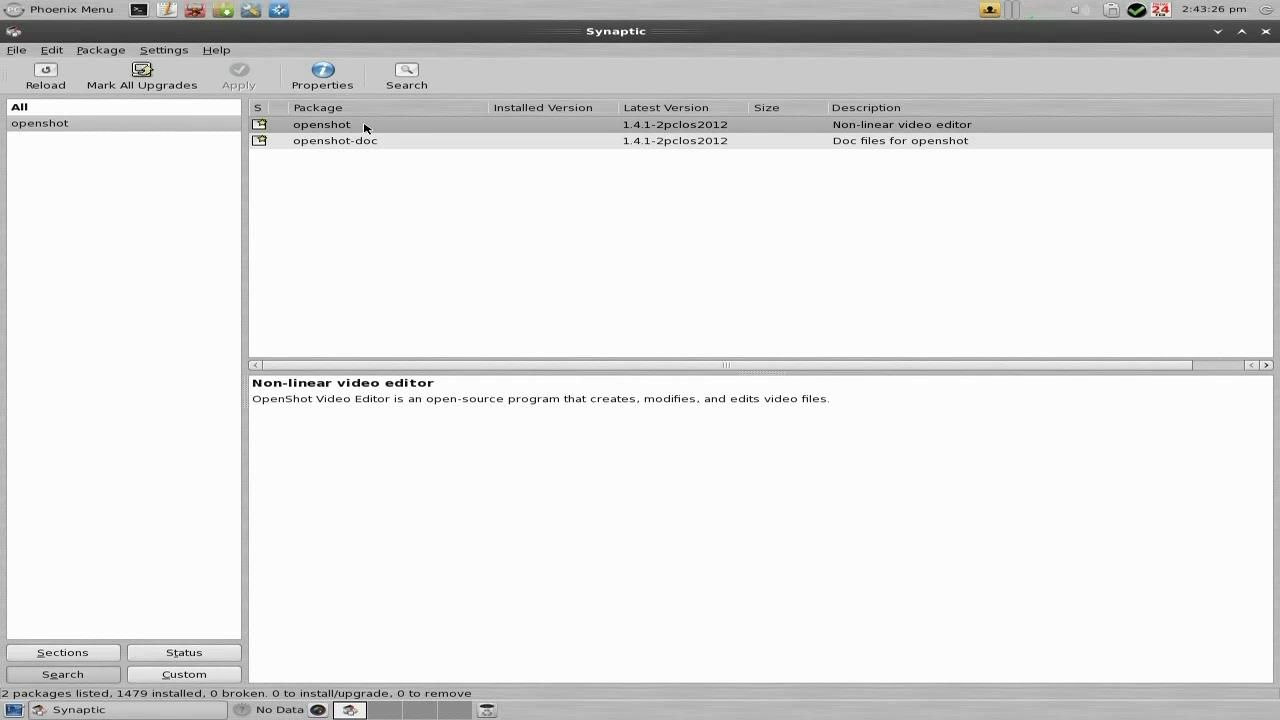
Mark the openshot package for installation with its additional required changes, and apply the installation.
{"action": "left_click", "coordinate": [261, 127]}
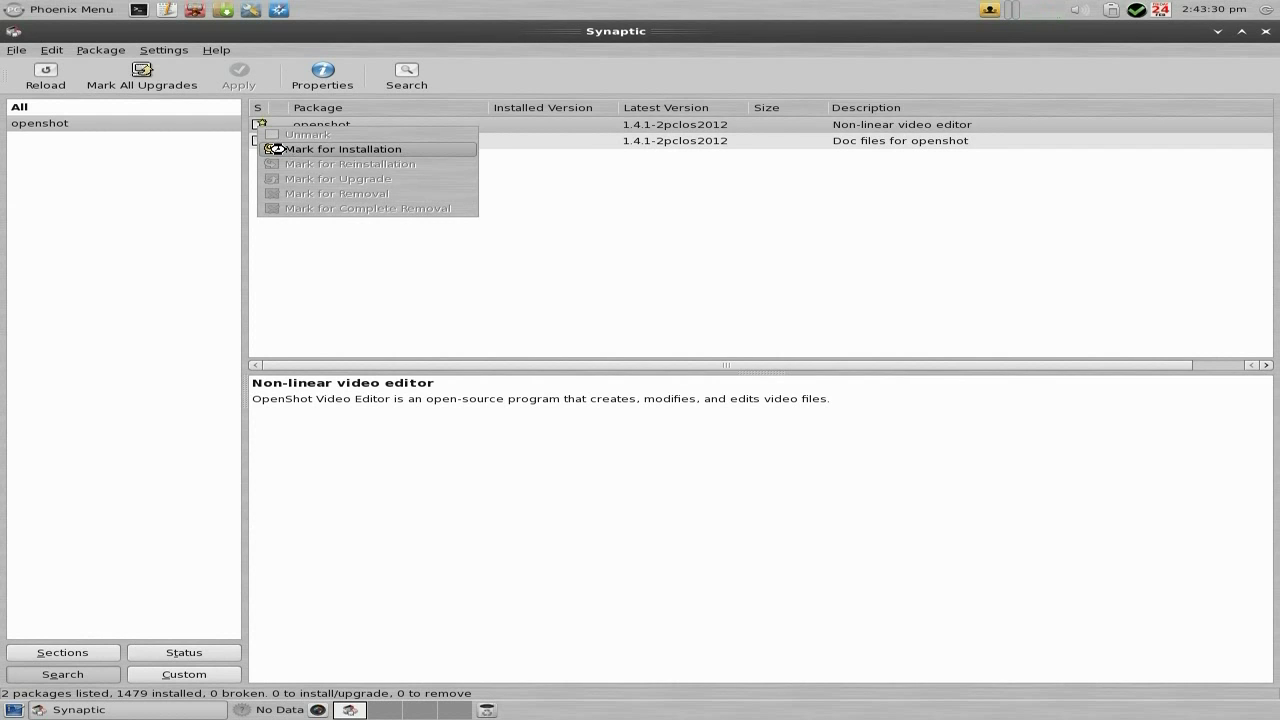
{"action": "left_click", "coordinate": [277, 146]}
{"action": "scroll", "coordinate": [681, 365], "scroll_direction": "down", "scroll_amount": 3}
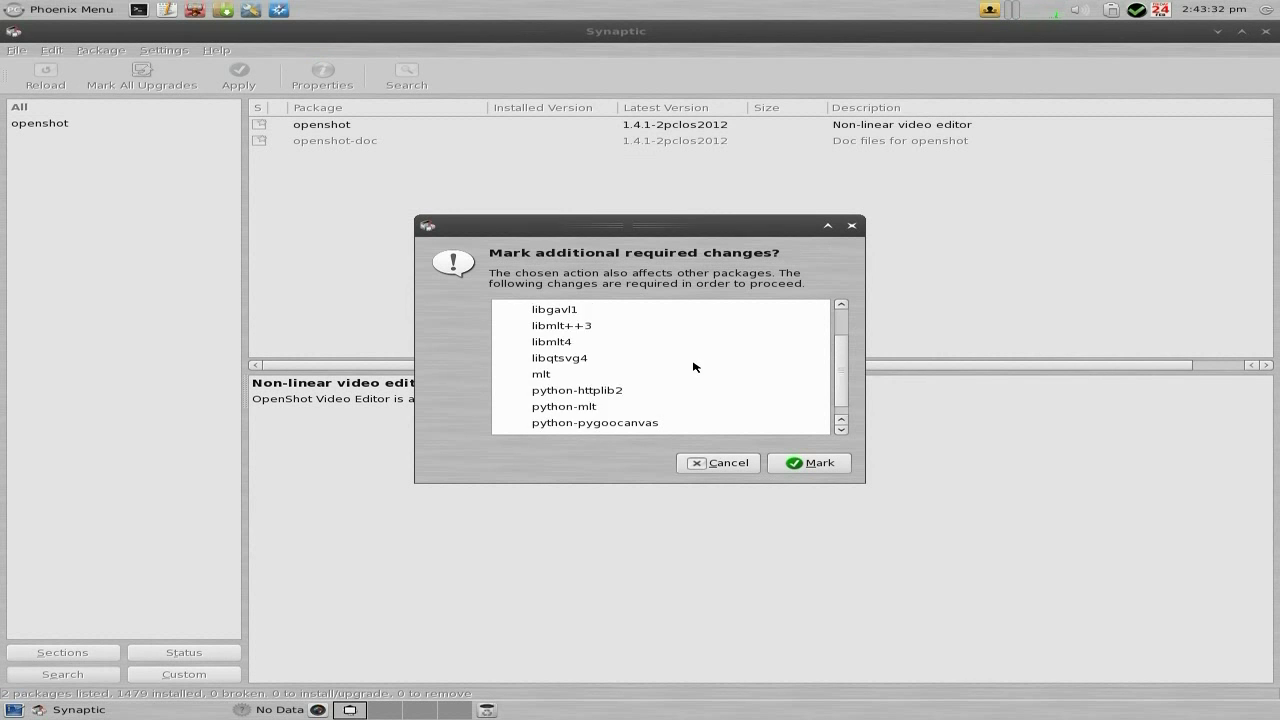
{"action": "left_click", "coordinate": [818, 463]}
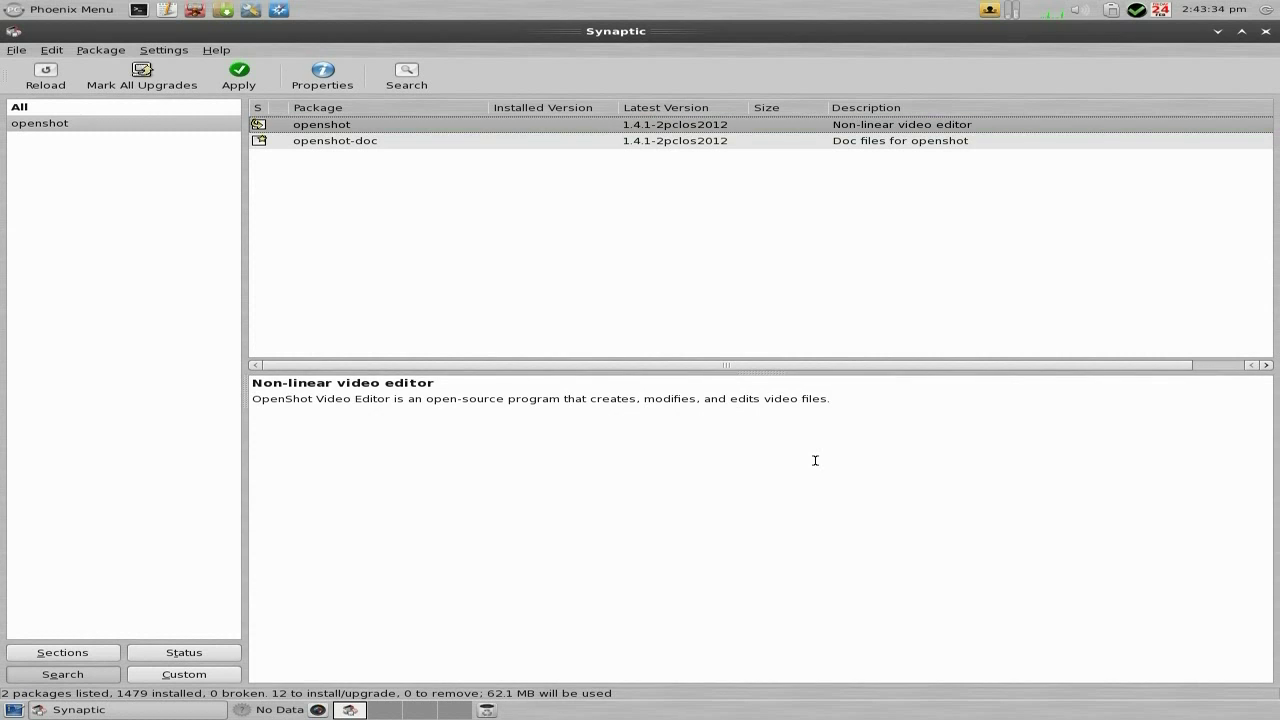
{"action": "left_click", "coordinate": [240, 86]}
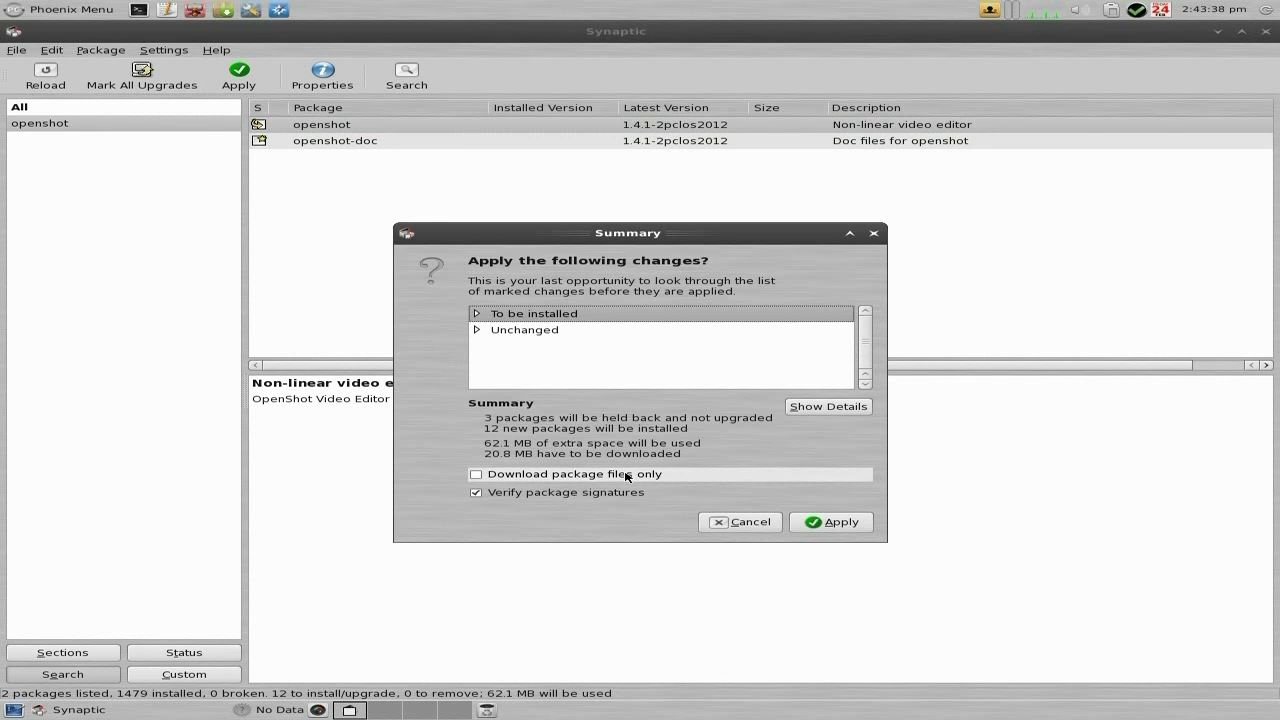
{"action": "left_click", "coordinate": [821, 523]}
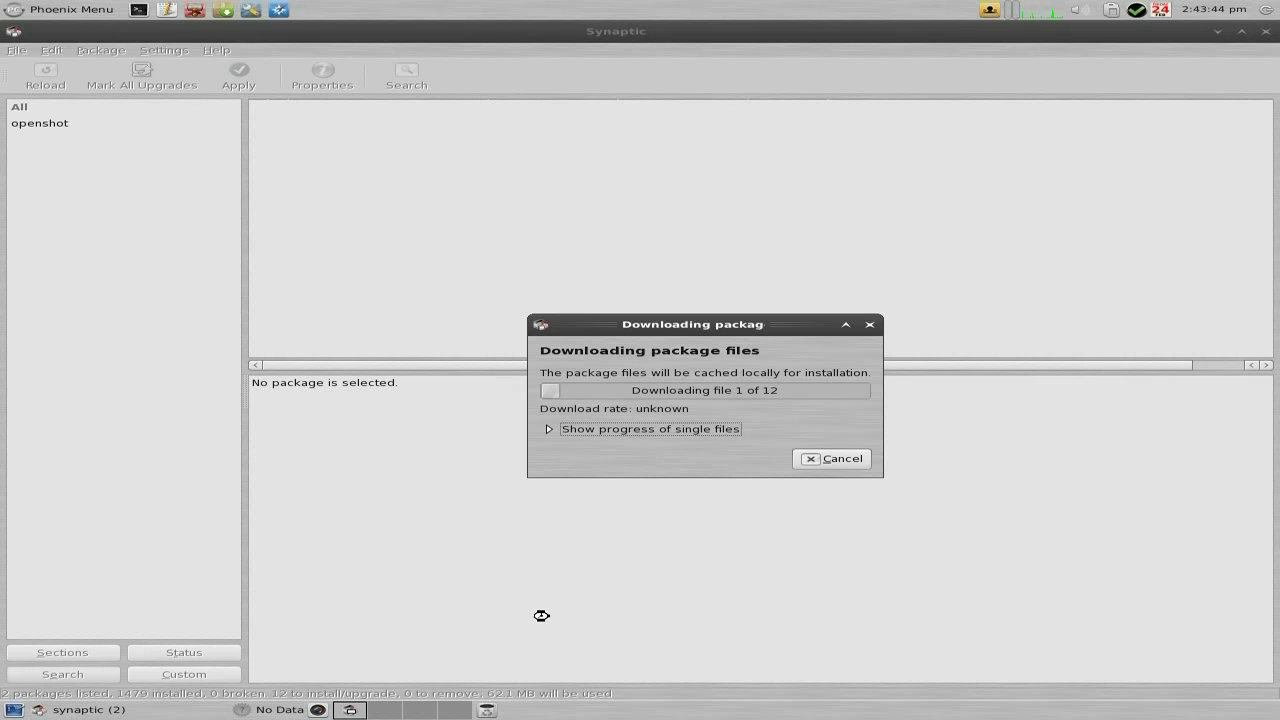
Switch to the second workspace and launch Listen Music Player from the Sound applications.
{"action": "left_click", "coordinate": [396, 712]}
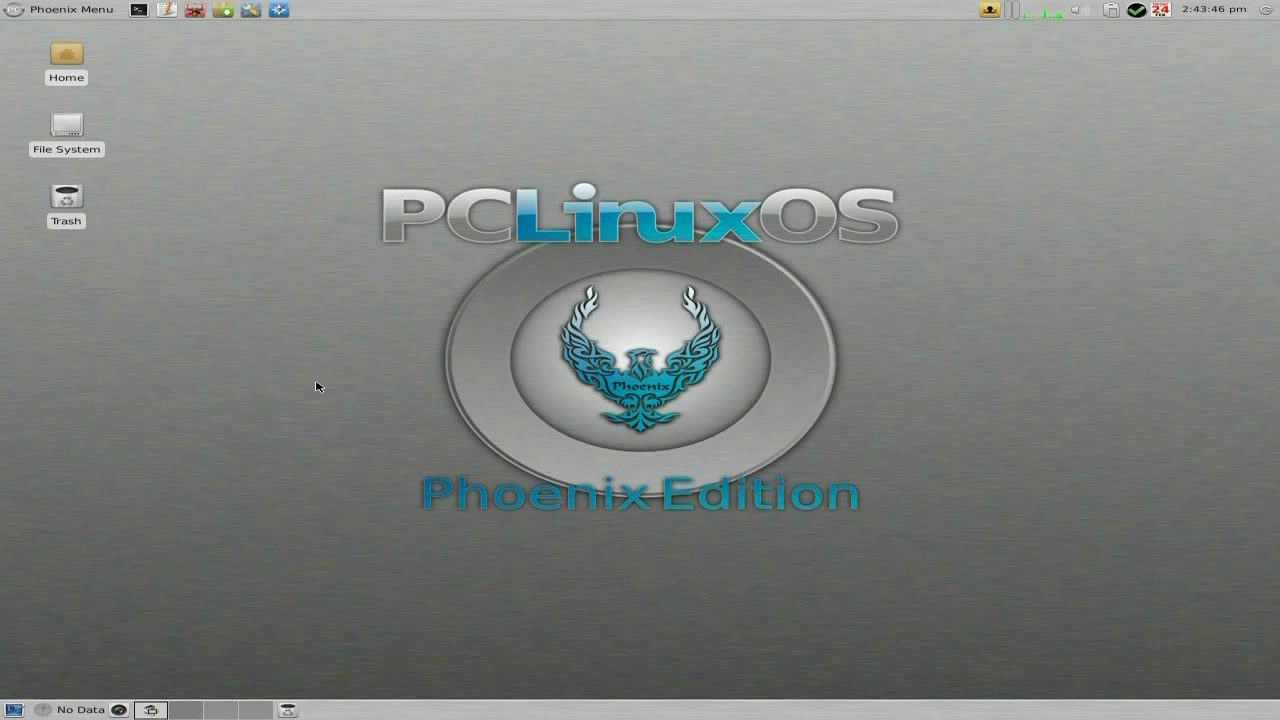
{"action": "left_click", "coordinate": [63, 12]}
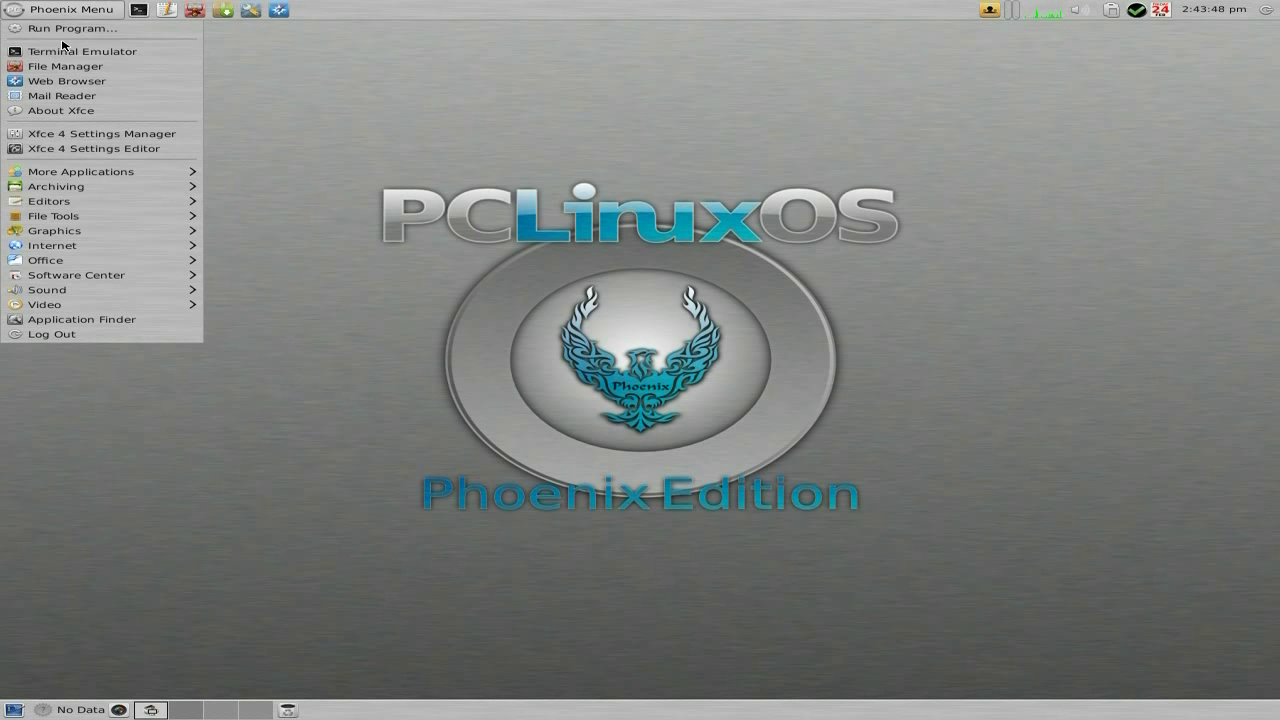
{"action": "mouse_move", "coordinate": [90, 281]}
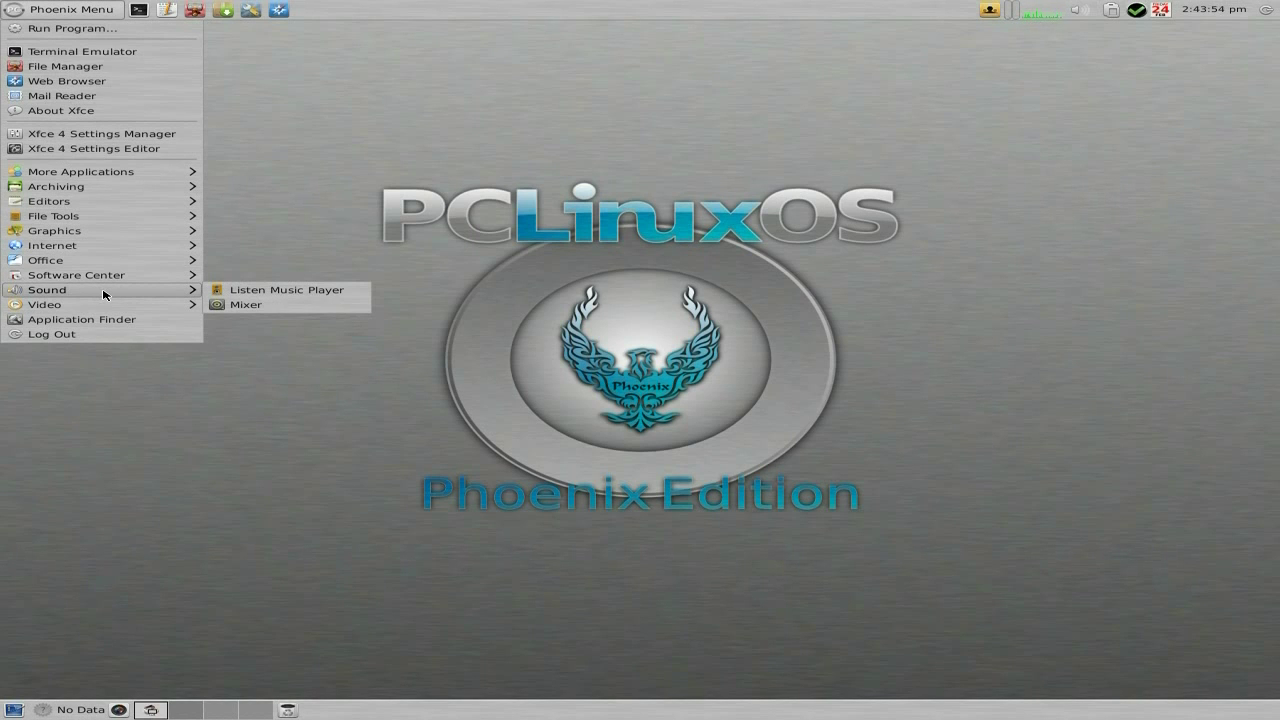
{"action": "left_click", "coordinate": [303, 290]}
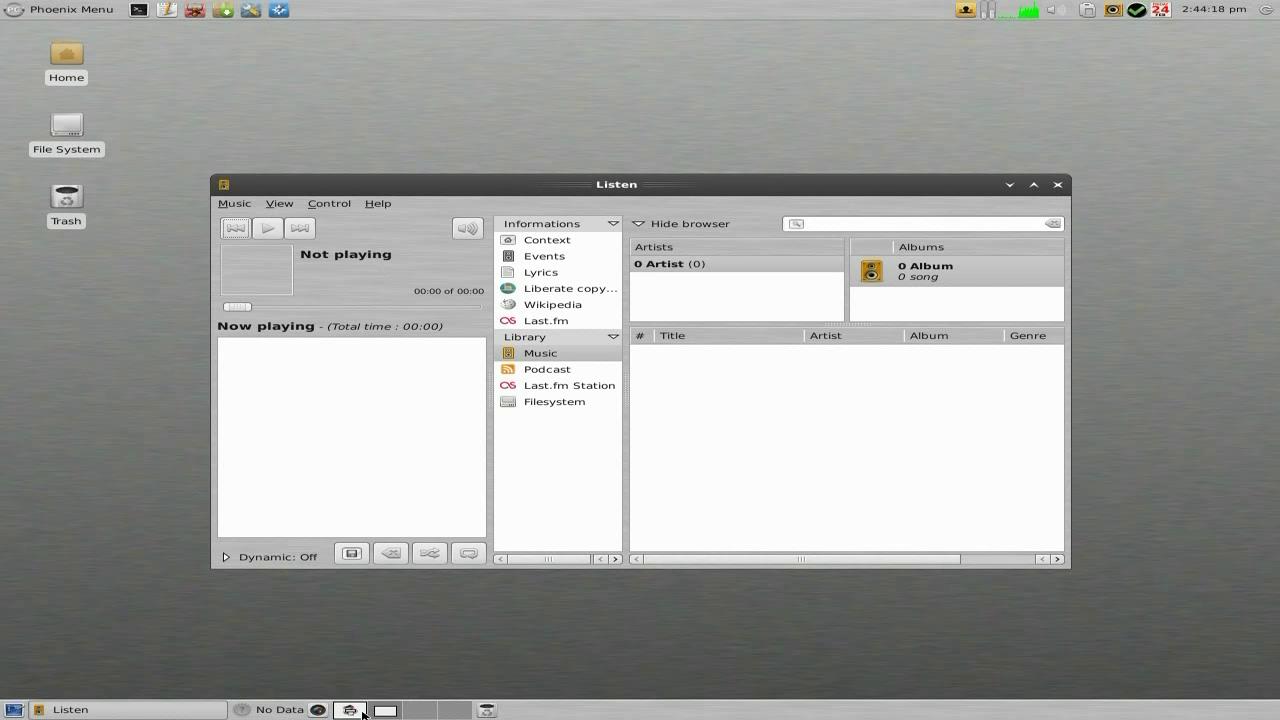
Look through the Video applications from the third workspace without launching any of them.
{"action": "left_click", "coordinate": [414, 711]}
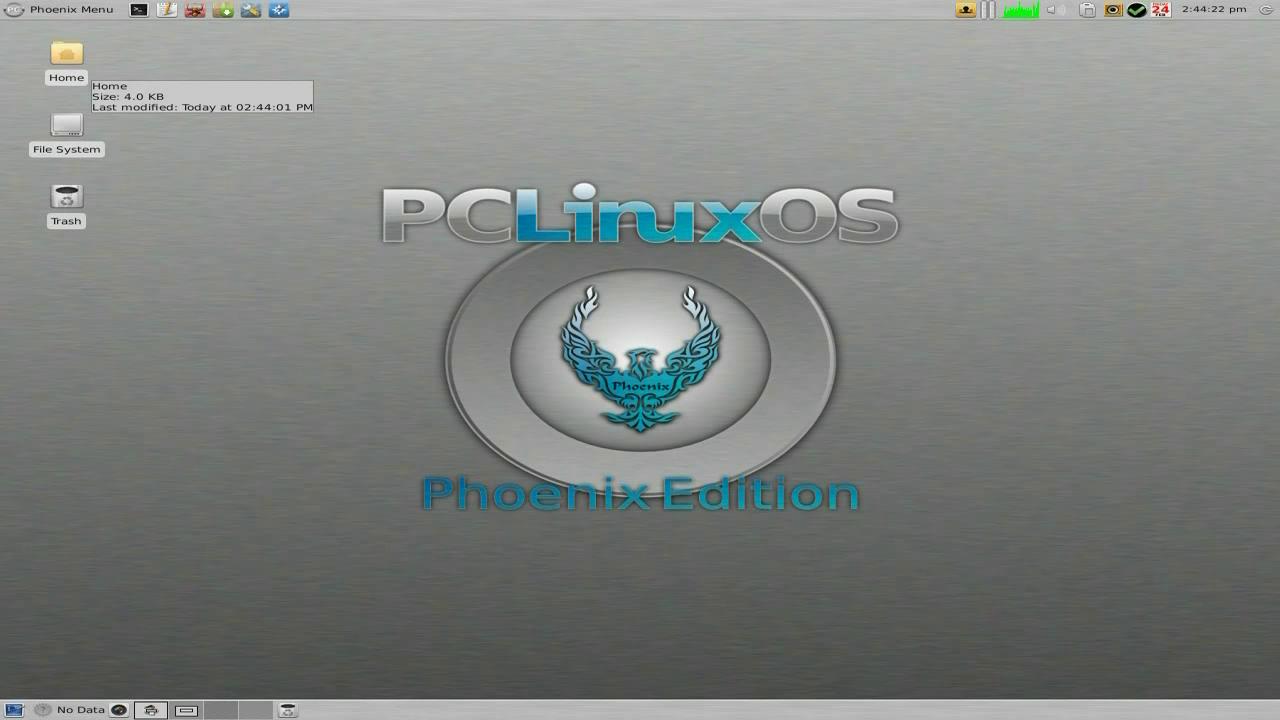
{"action": "left_click", "coordinate": [63, 15]}
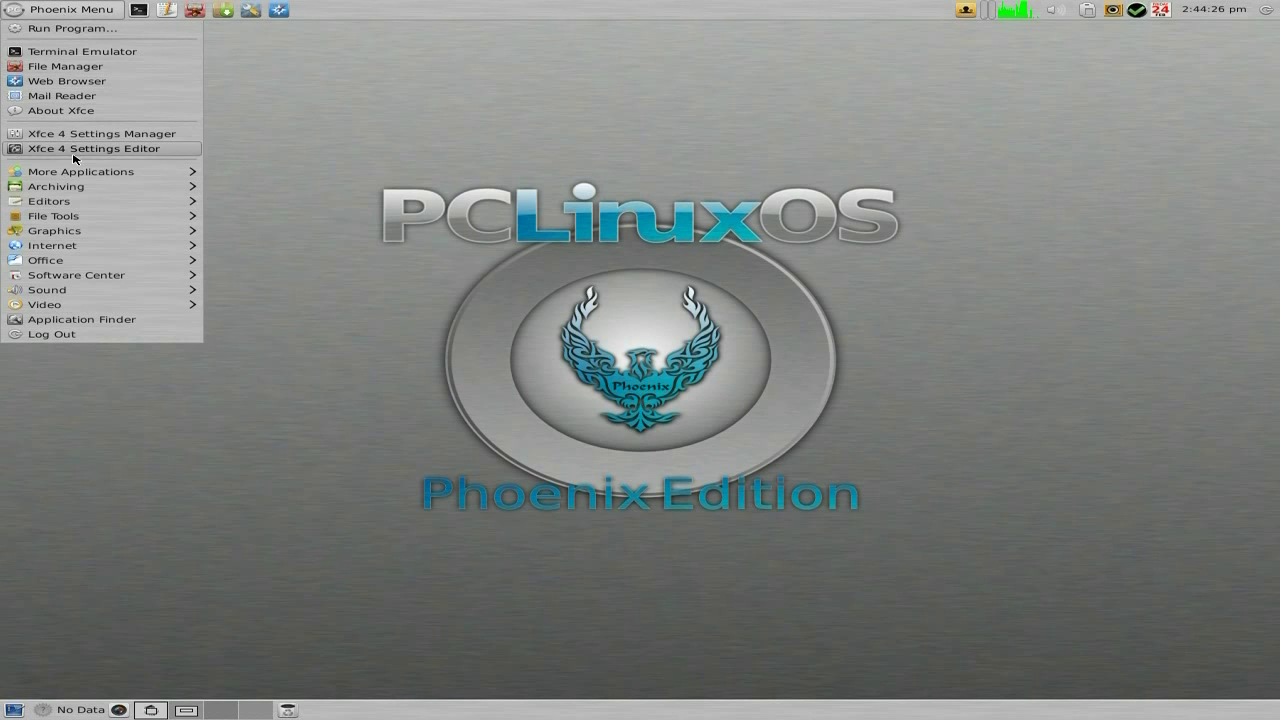
{"action": "mouse_move", "coordinate": [87, 308]}
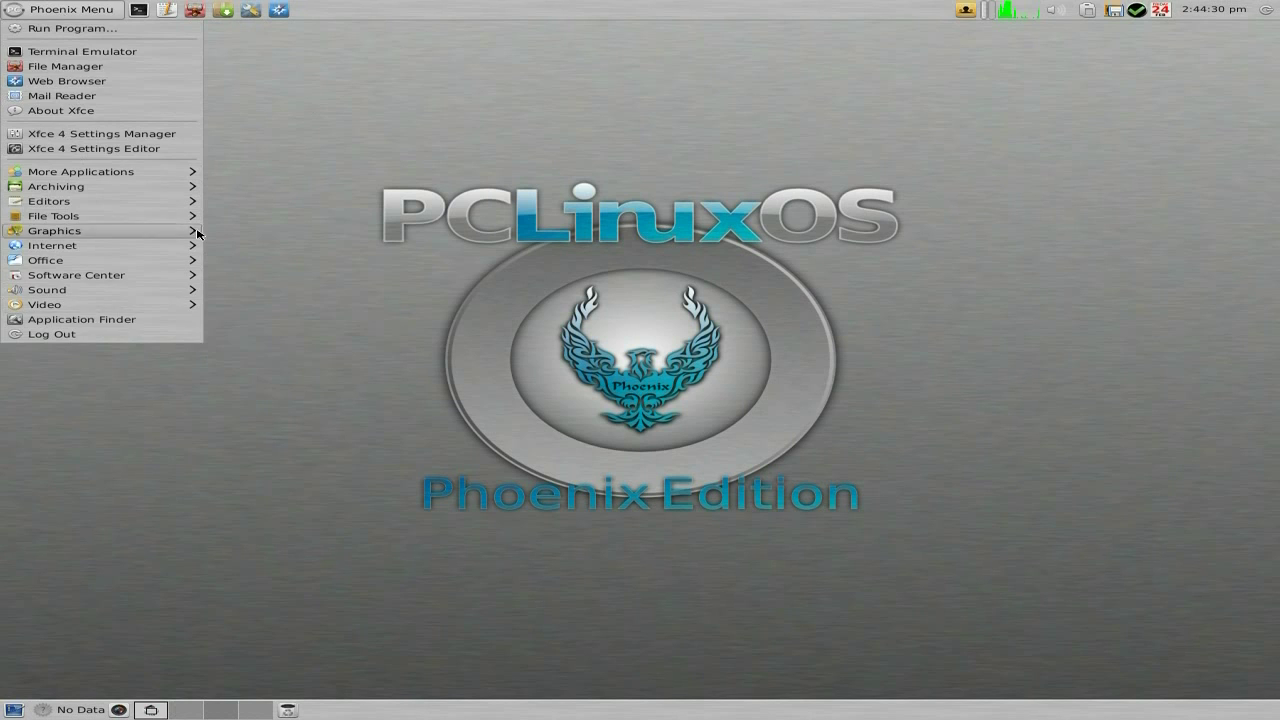
{"action": "left_click", "coordinate": [368, 159]}
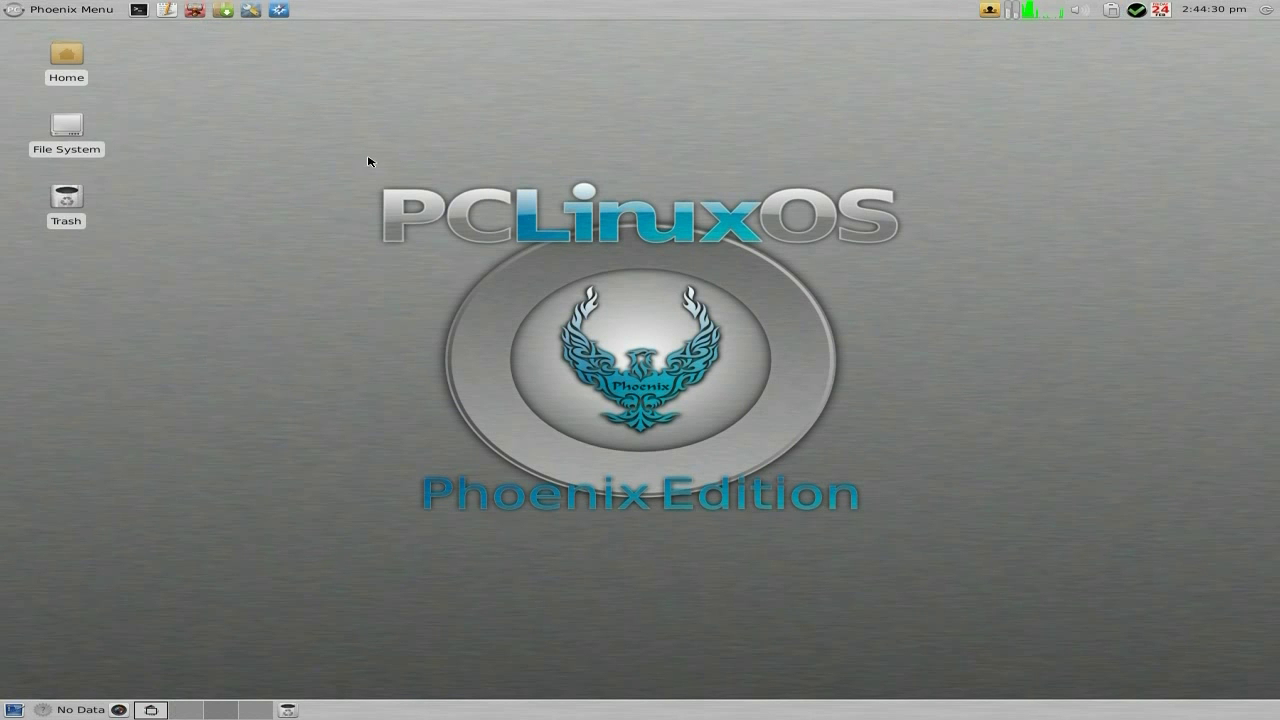
Return to Synaptic on the first workspace, review and dismiss the package manager output, and close Synaptic.
{"action": "left_click", "coordinate": [151, 710]}
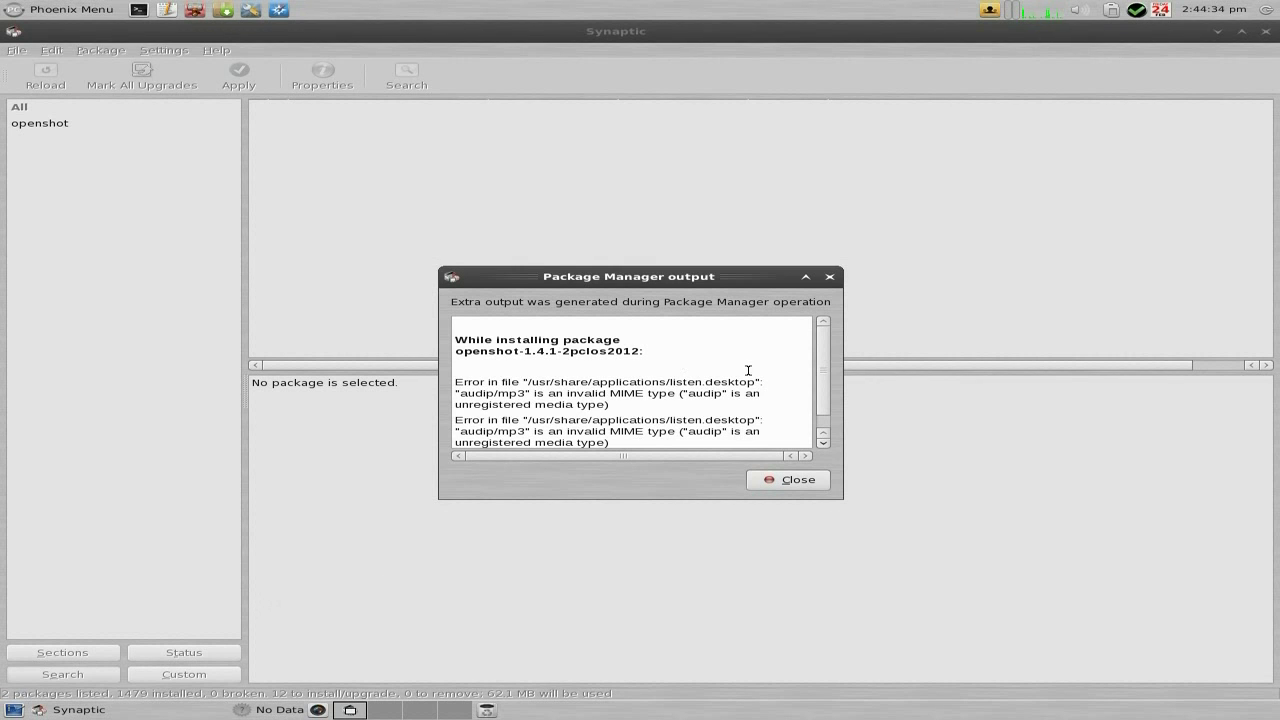
{"action": "scroll", "coordinate": [748, 369], "scroll_direction": "down", "scroll_amount": 1}
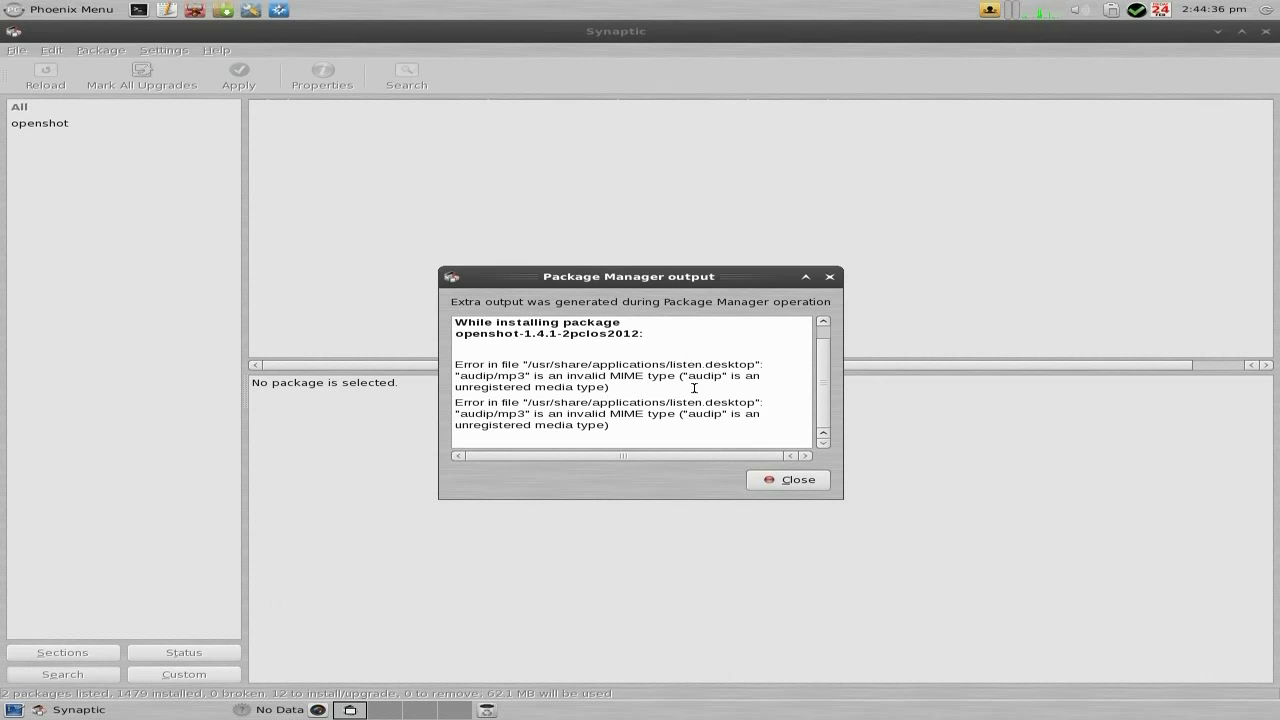
{"action": "left_click", "coordinate": [767, 481]}
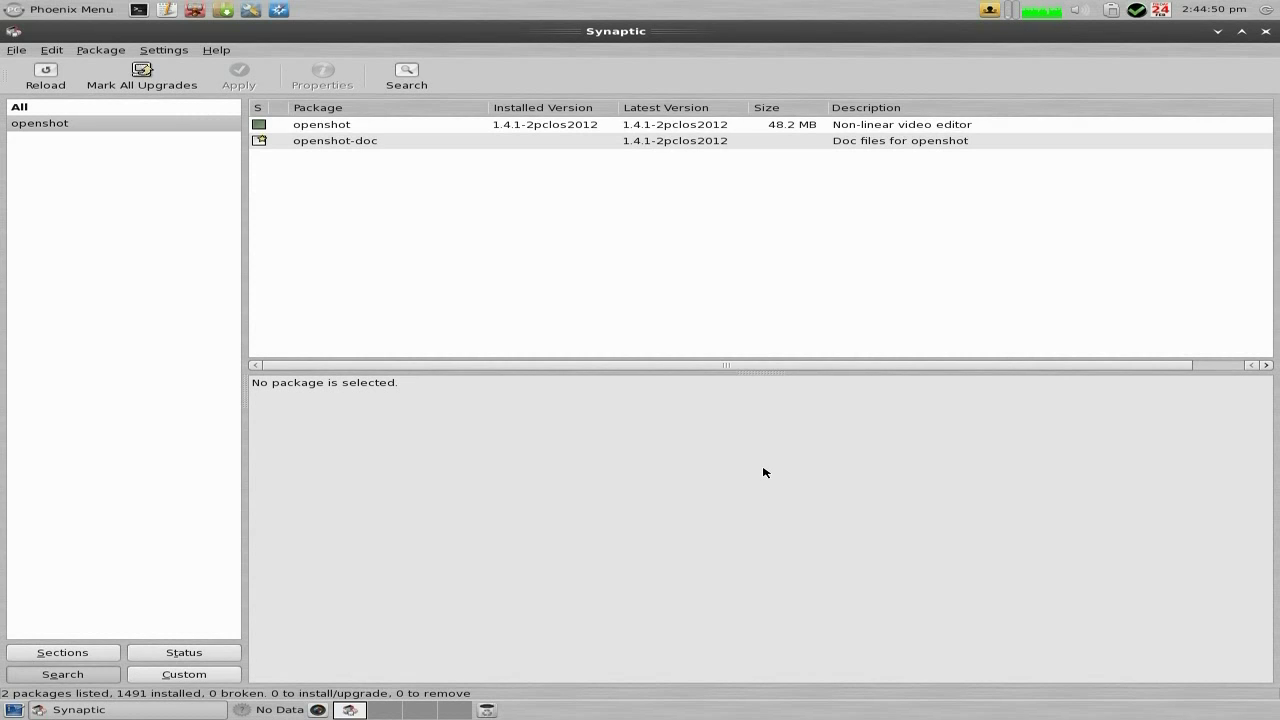
{"action": "left_click", "coordinate": [1276, 31]}
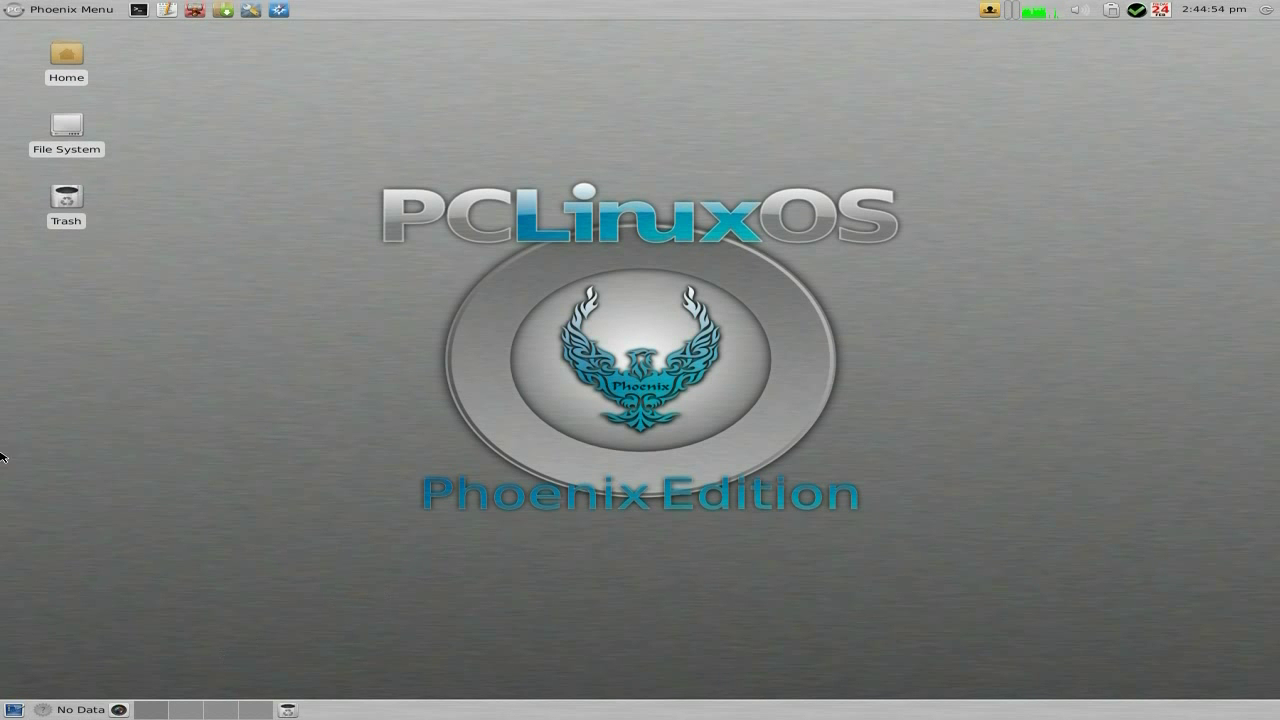
Launch OpenShot Video Editor from the Video applications, view its default project window, and close it.
{"action": "left_click", "coordinate": [59, 11]}
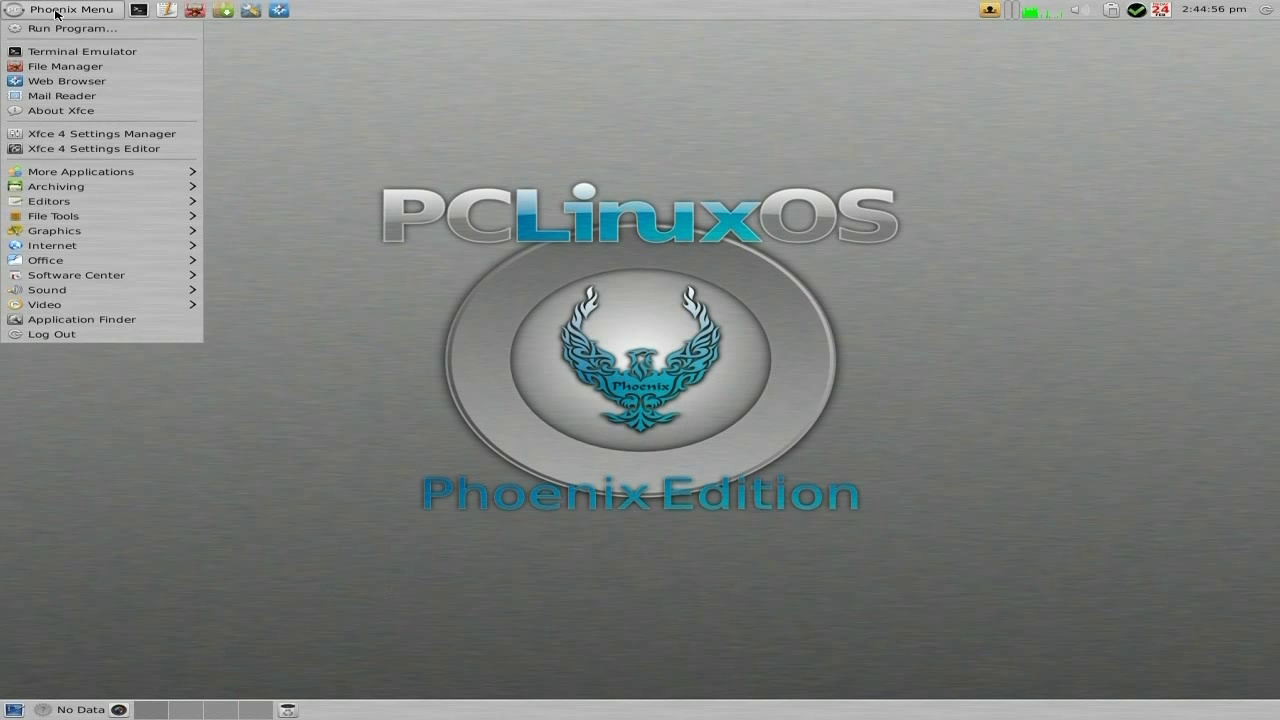
{"action": "mouse_move", "coordinate": [65, 305]}
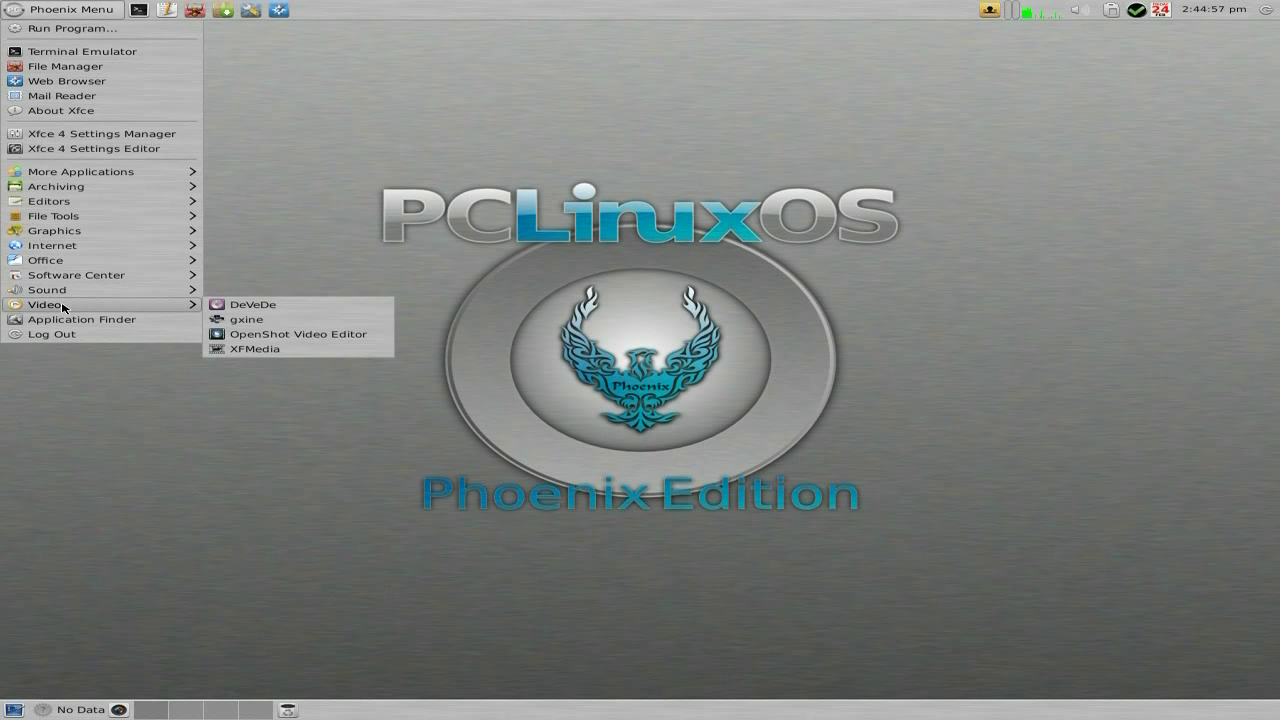
{"action": "left_click", "coordinate": [358, 338]}
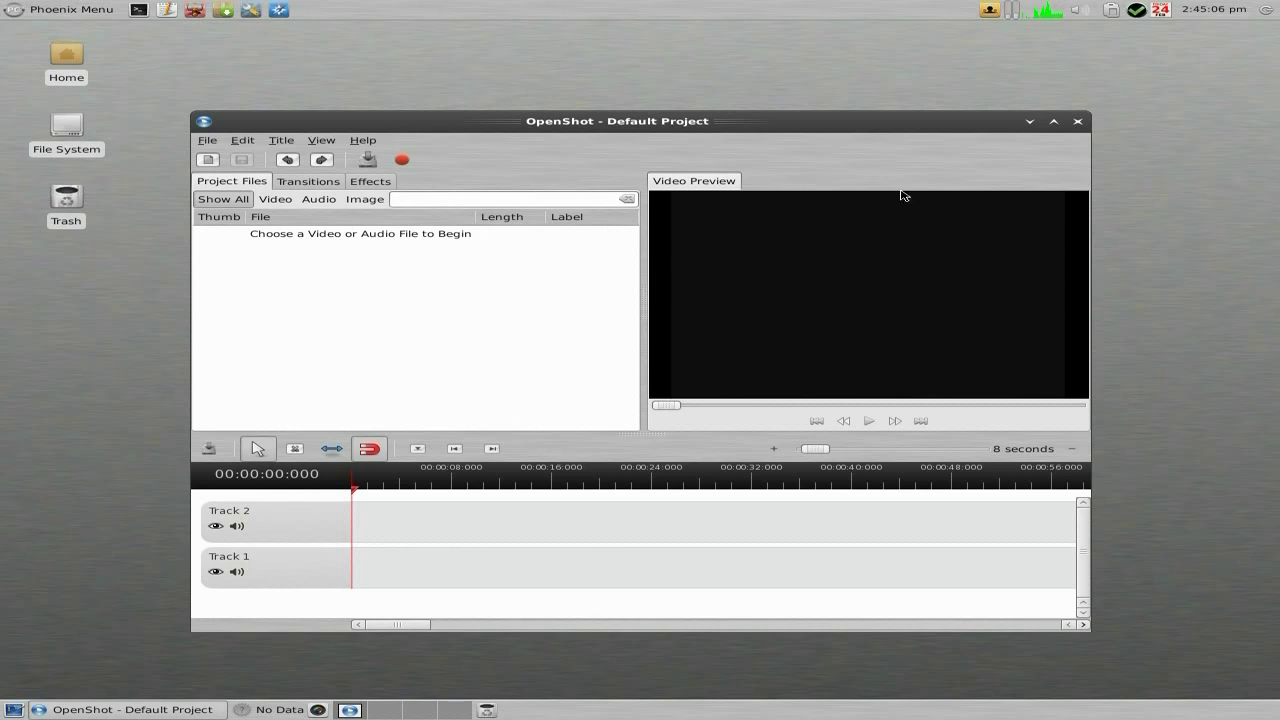
{"action": "left_click", "coordinate": [1078, 122]}
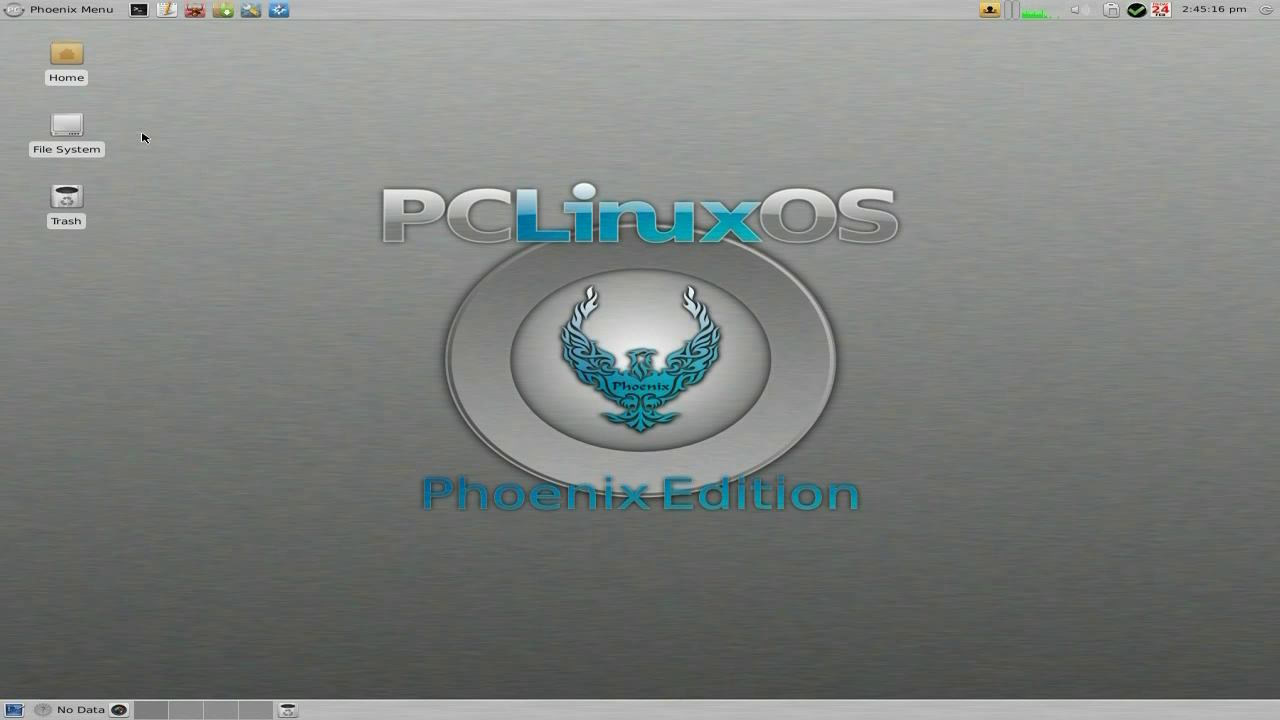
{"action": "left_click", "coordinate": [80, 18]}
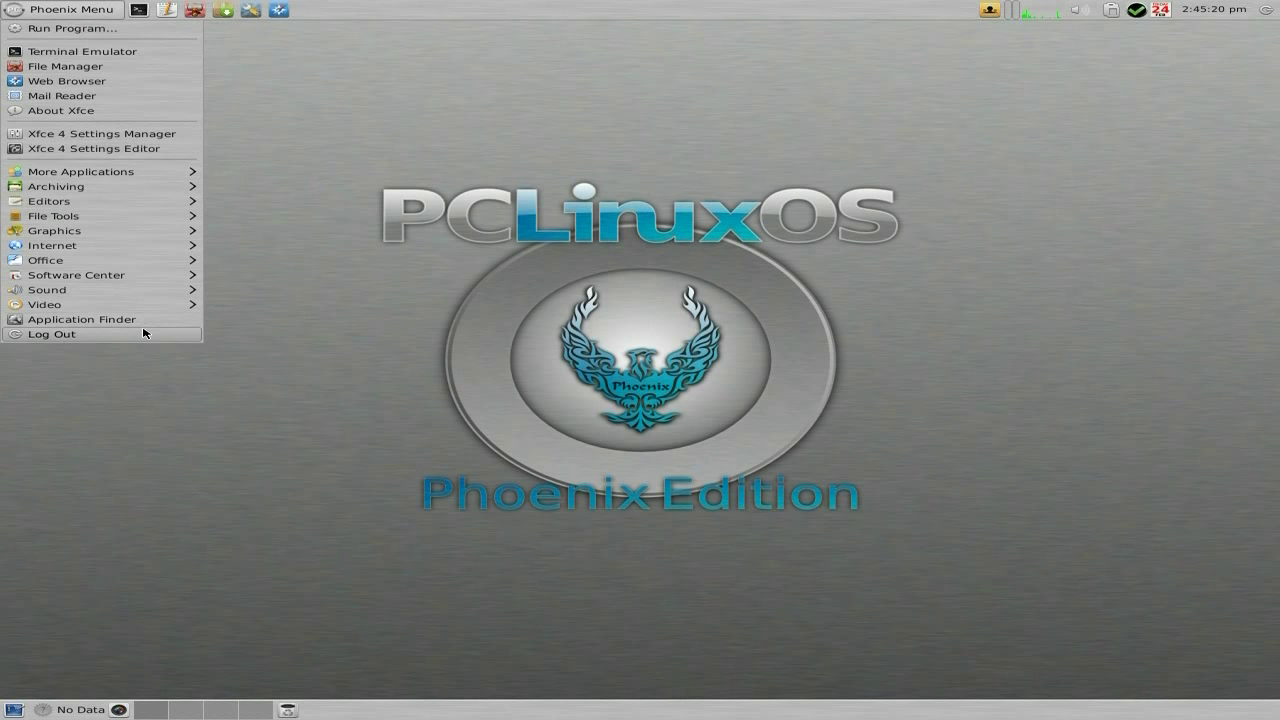
{"action": "left_click", "coordinate": [443, 177]}
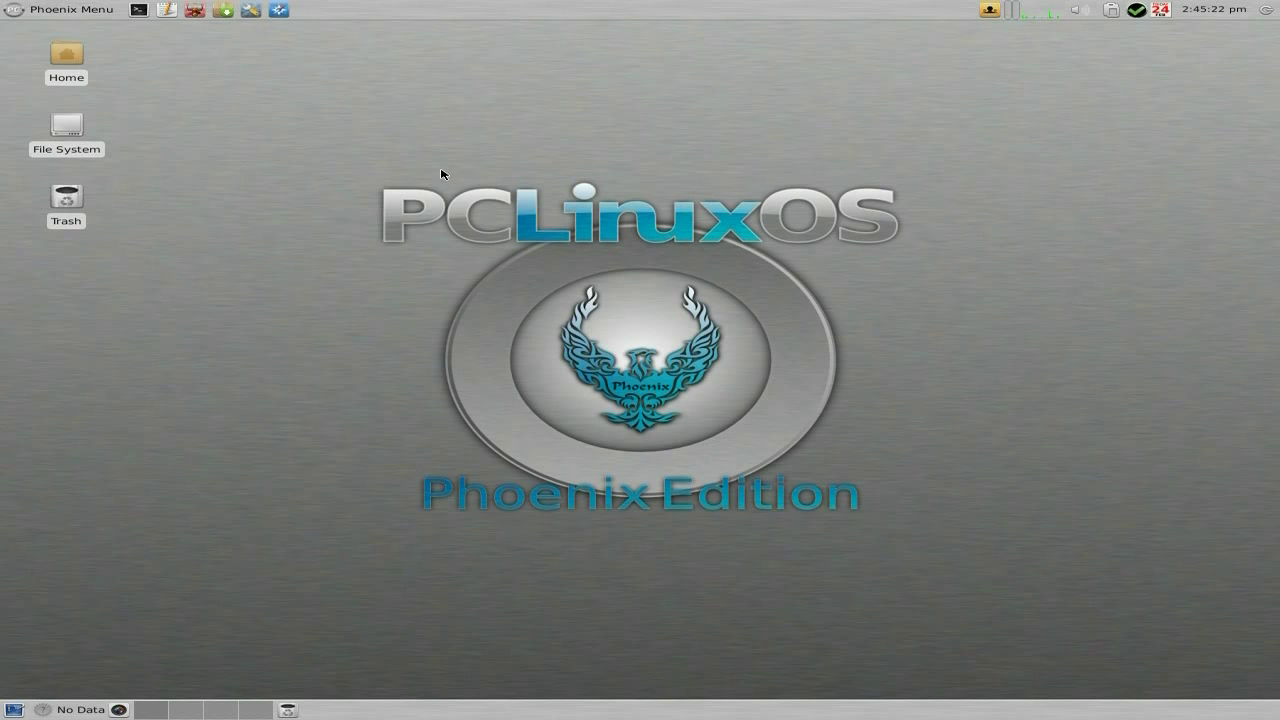